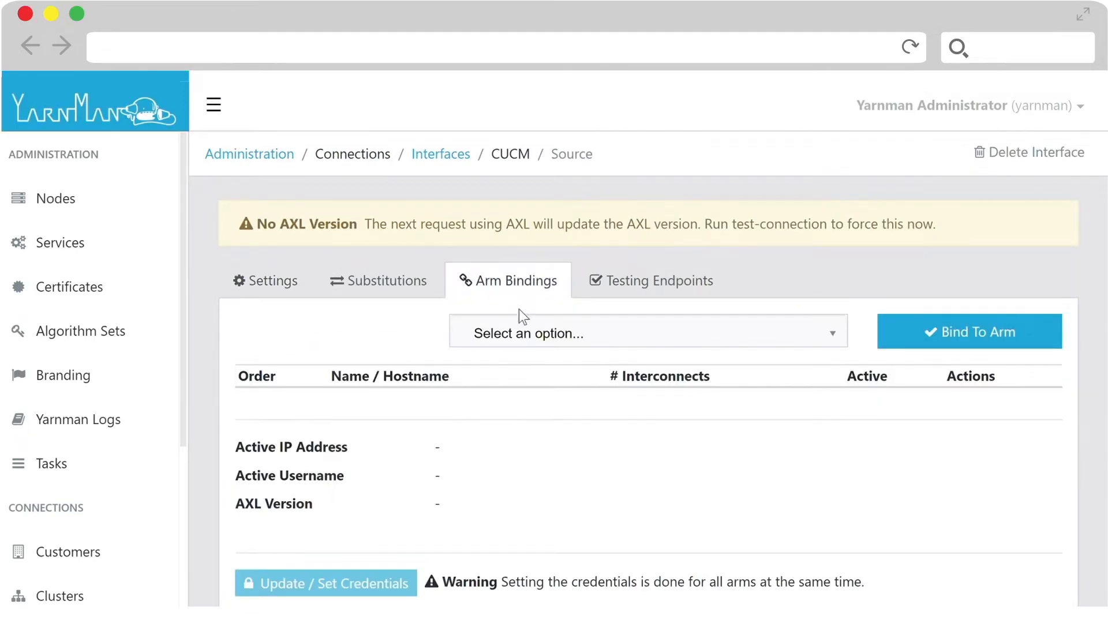
- Bind the Source interface to the Standalone arm and enter 10.101.225.229 as the credentials' IP address for all interfaces
left_click(523, 404)
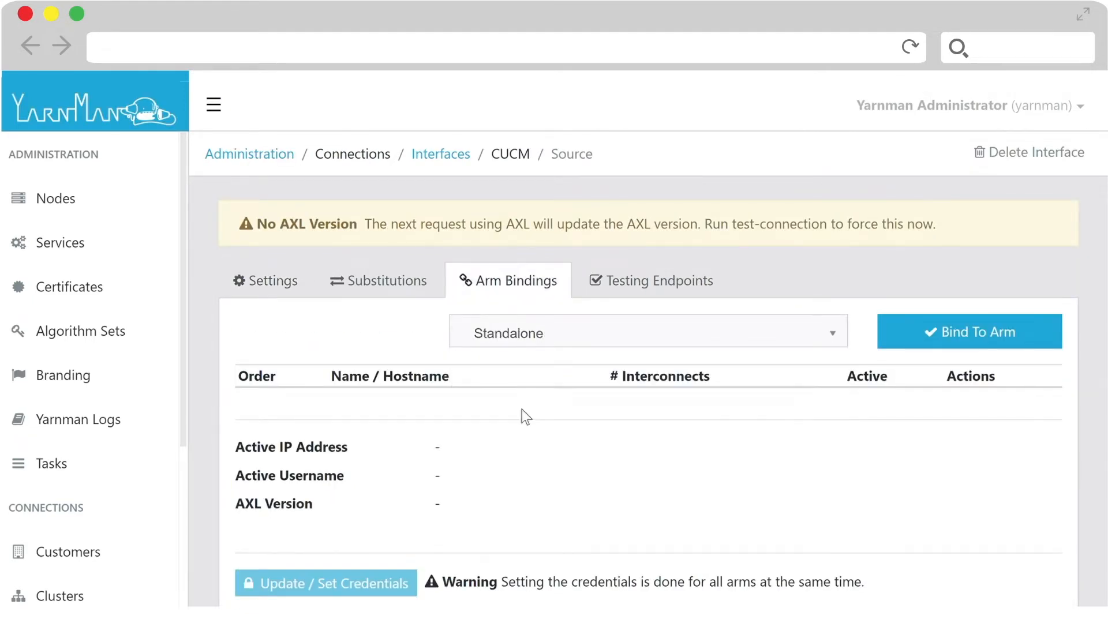
left_click(980, 340)
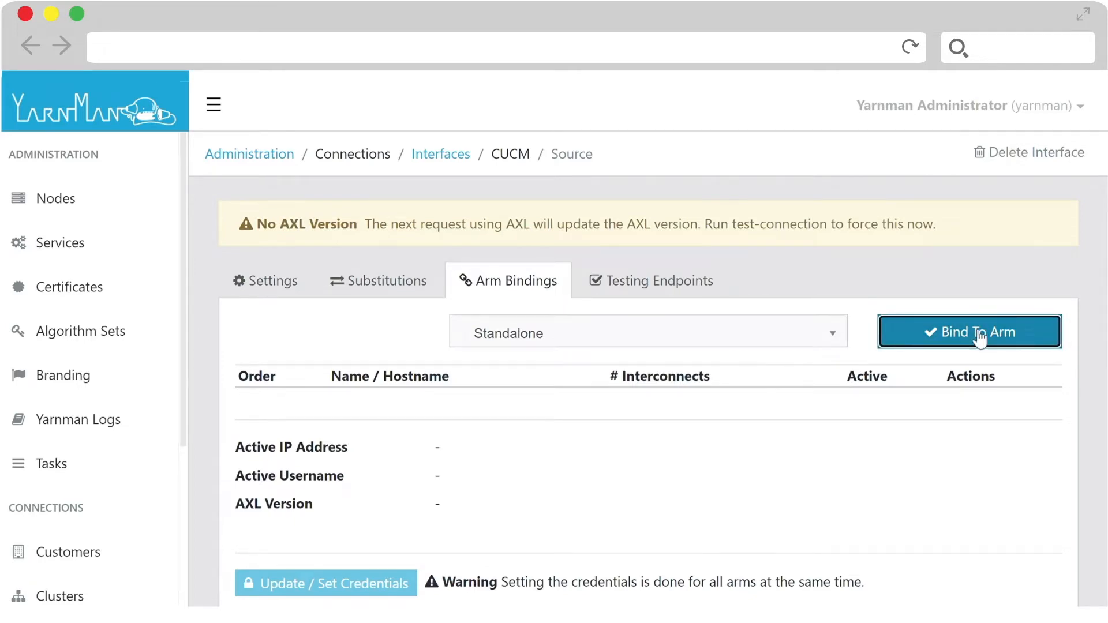
left_click(346, 528)
left_click(276, 337)
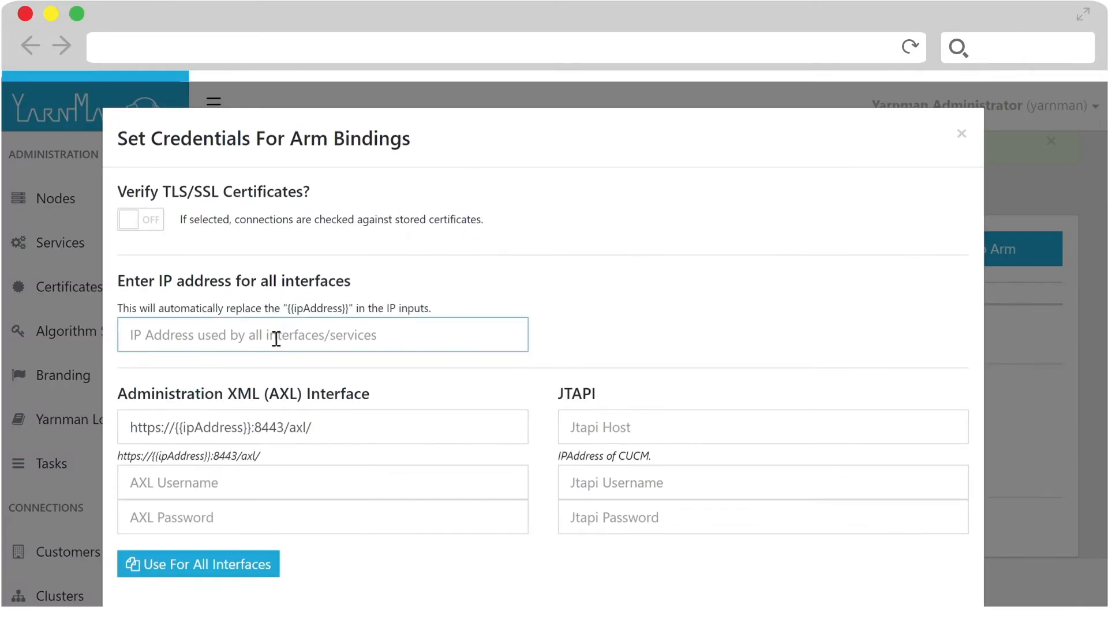
type("10.101.225.229")
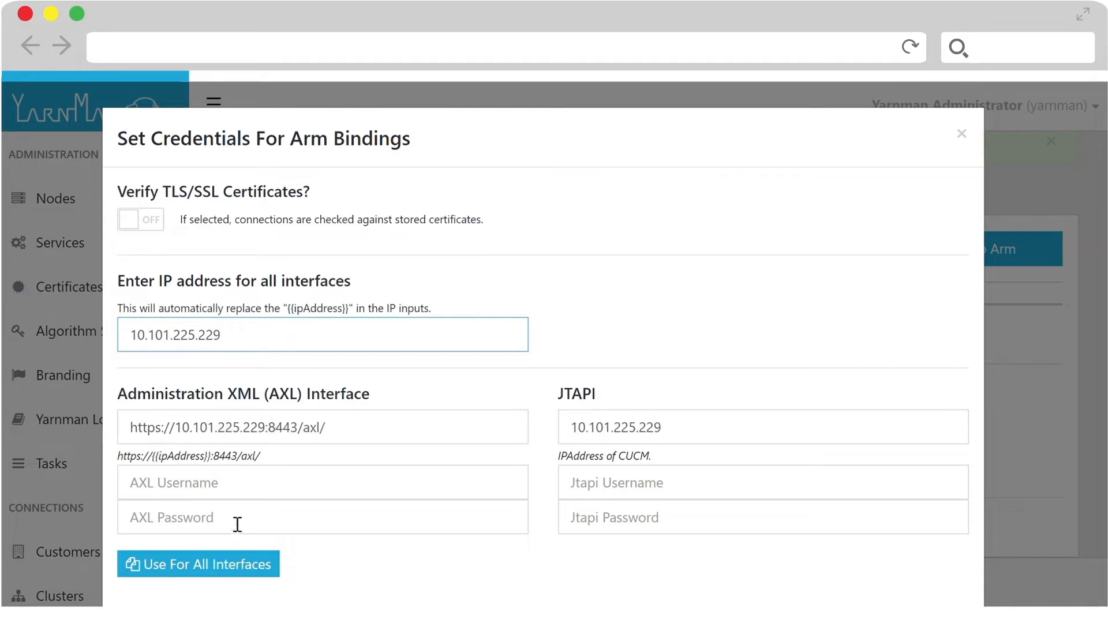
- Enter the AXL username administrator and the AXL password, apply them to all interfaces, and submit the arm binding credentials
left_click(254, 498)
type("administrator")
left_click(215, 524)
type("••")
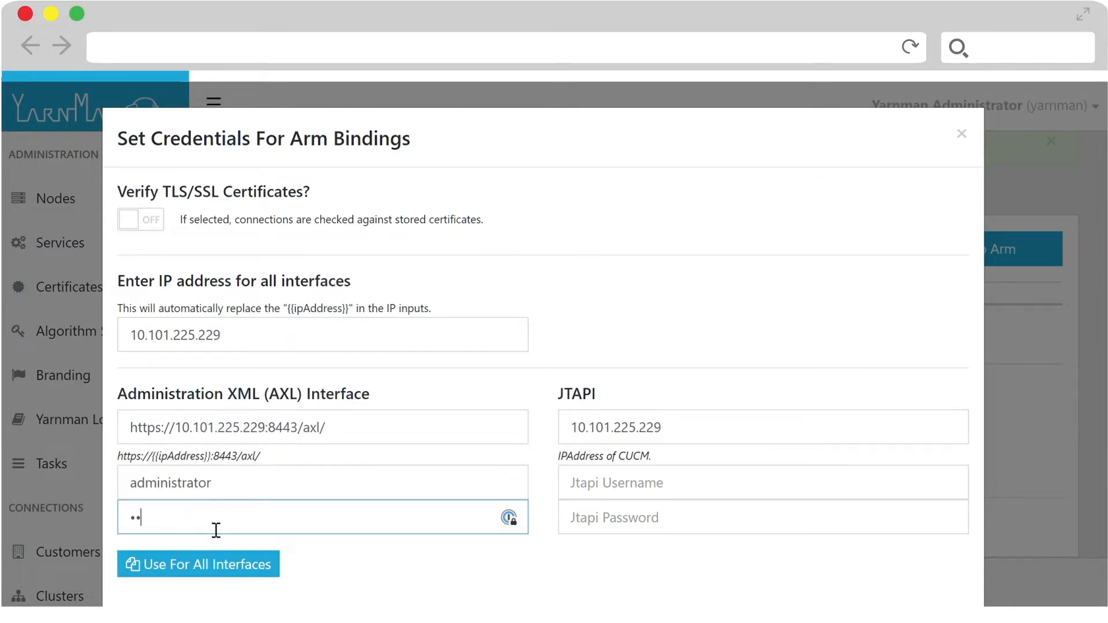
type("••••••••")
left_click(214, 569)
scroll(718, 547, "down", 15)
left_click(827, 545)
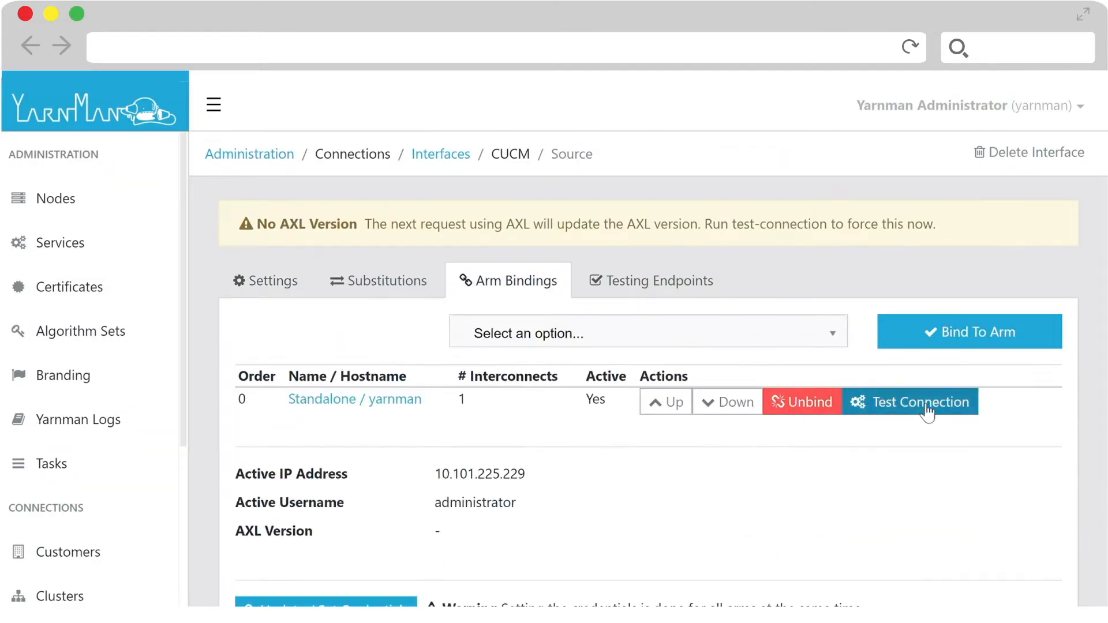
- Test the connection of the Source interface's Standalone arm binding, and return to the interfaces list
left_click(922, 409)
left_click(470, 194)
scroll(147, 466, "down", 4)
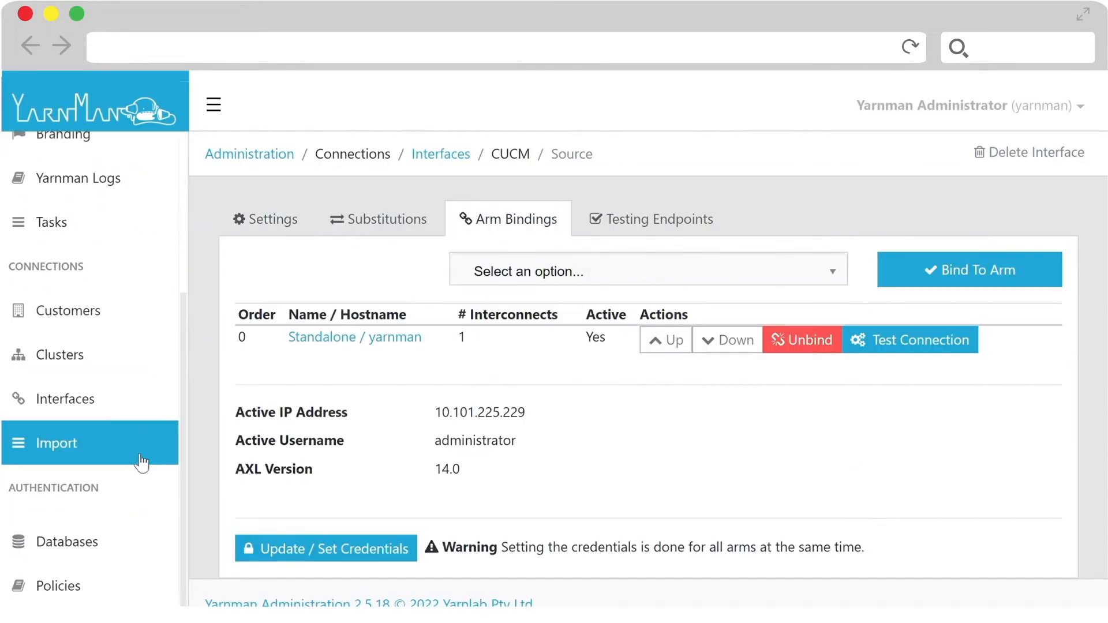
left_click(108, 414)
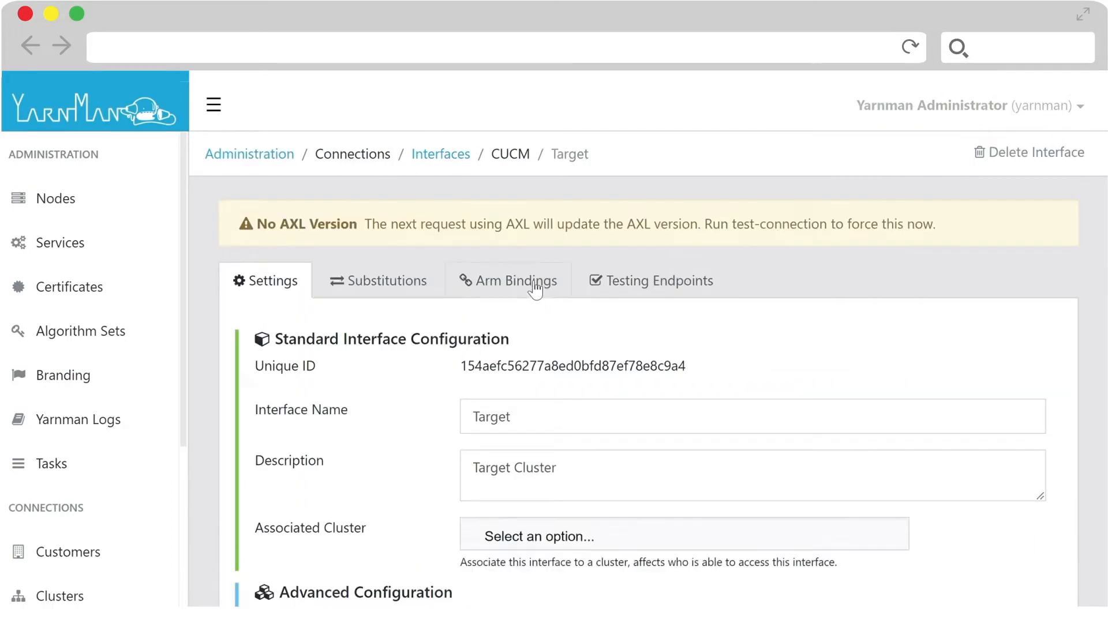
- Review the Target interface's arm binding and switch to the Wrangler UCMC app
scroll(853, 453, "down", 3)
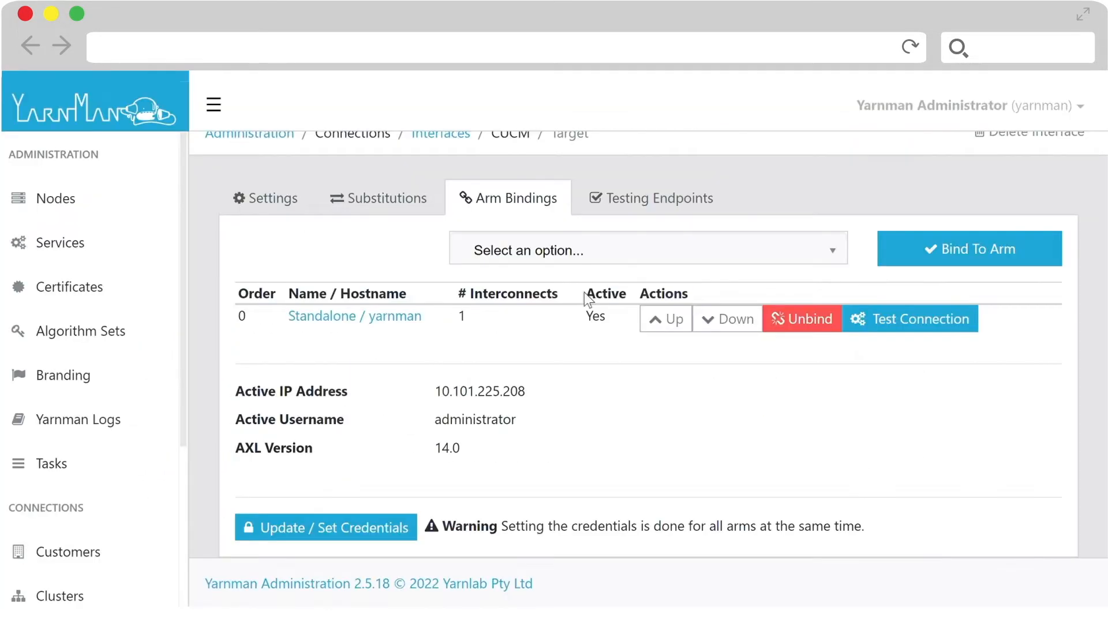
scroll(1009, 185, "up", 1)
left_click(868, 110)
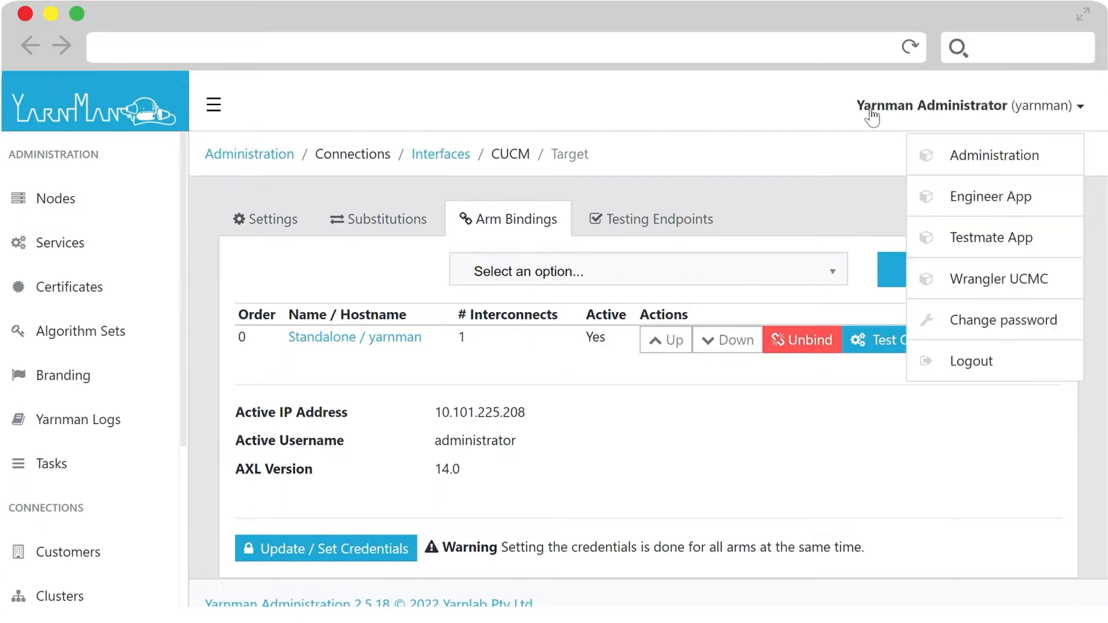
left_click(995, 277)
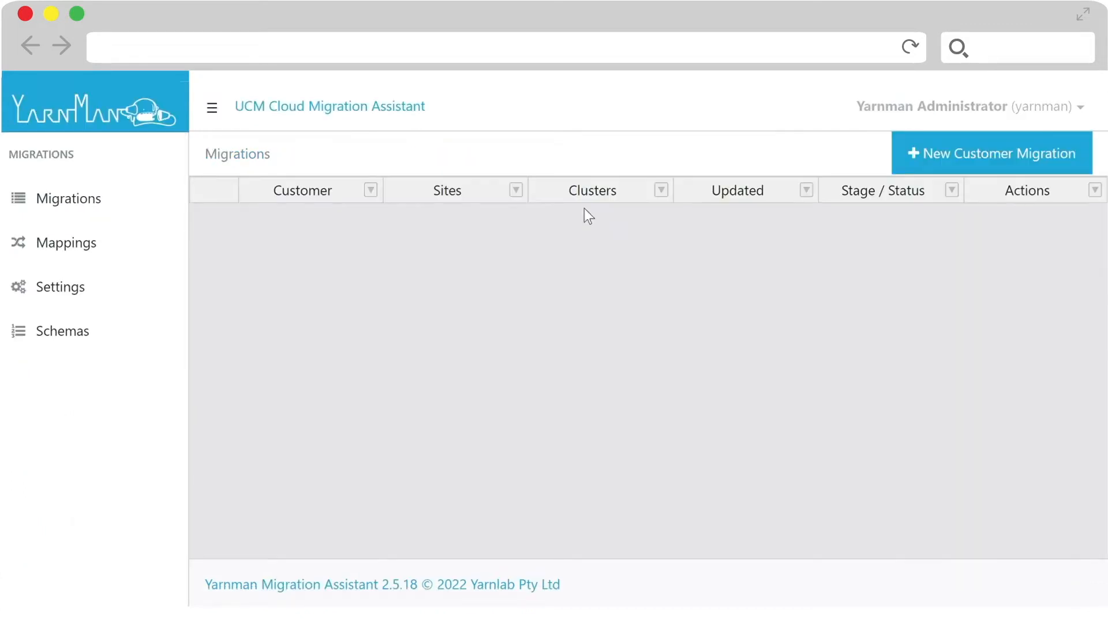
- Start a new customer migration with Source (10.101.225.229) as the source CUCM publisher and Target (10.101.225.208) as the target CUCM publisher
left_click(959, 161)
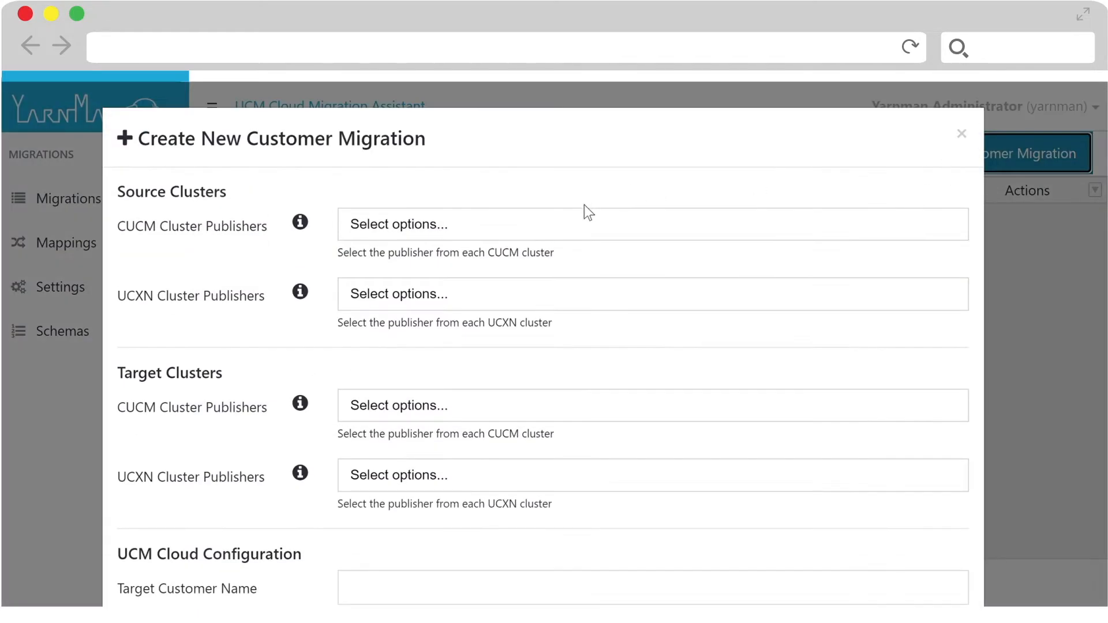
left_click(571, 223)
left_click(540, 260)
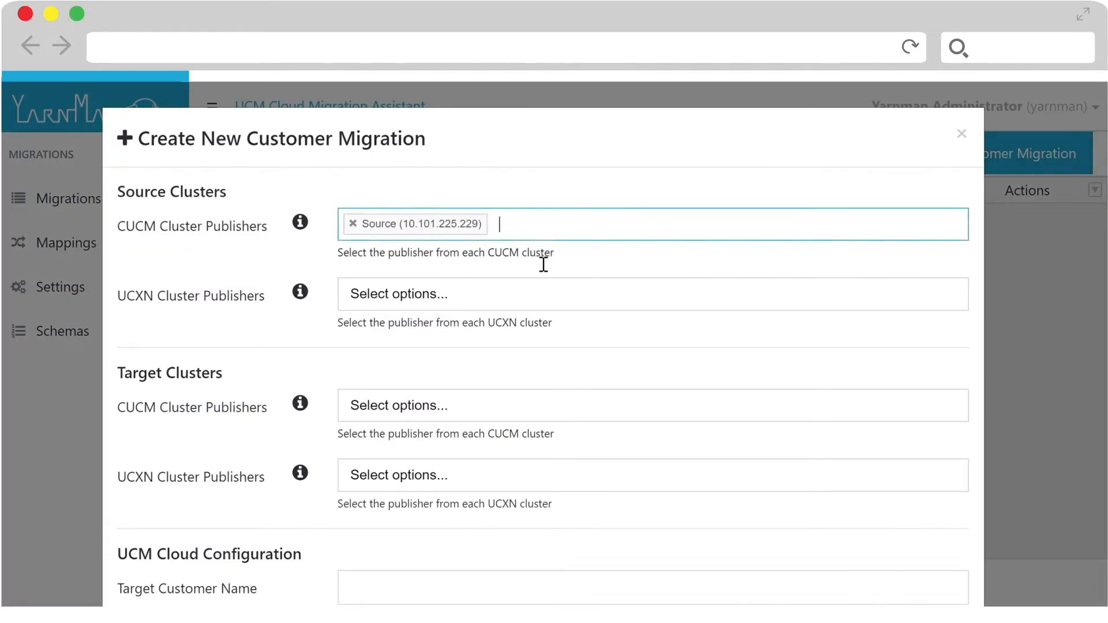
left_click(518, 406)
left_click(512, 473)
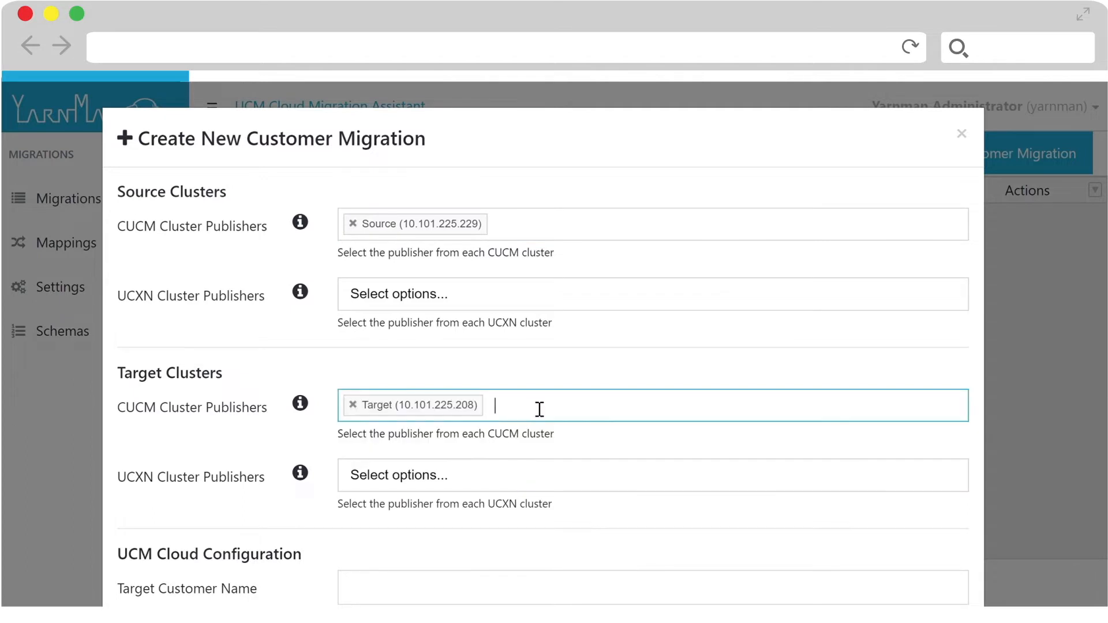
- Set the migration's target customer name to "Clone Source to Target CUCM"
scroll(532, 411, "down", 5)
left_click(465, 320)
type("Clone So")
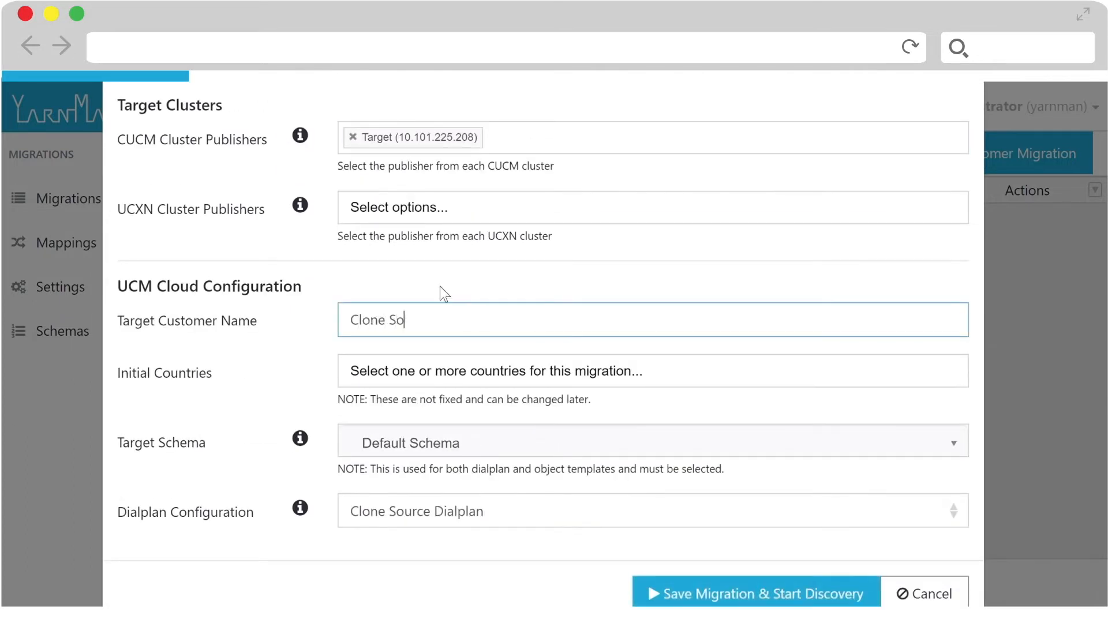
type("urce to Target CUCM")
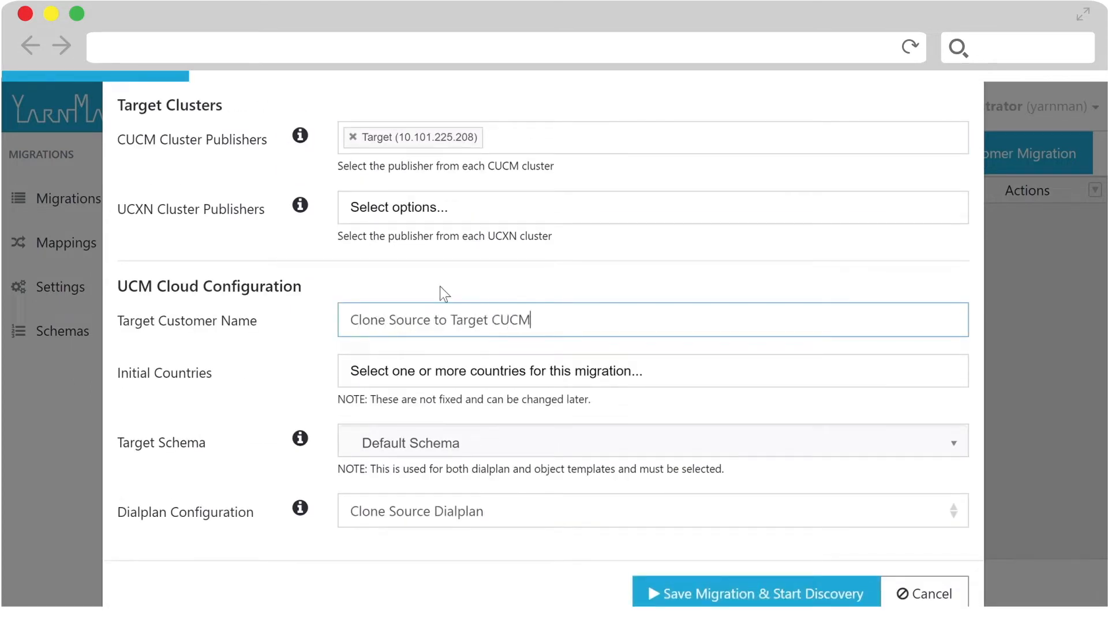
- Add Australia, United States of America and United Kingdom as the migration's initial countries
left_click(445, 374)
type("AUS")
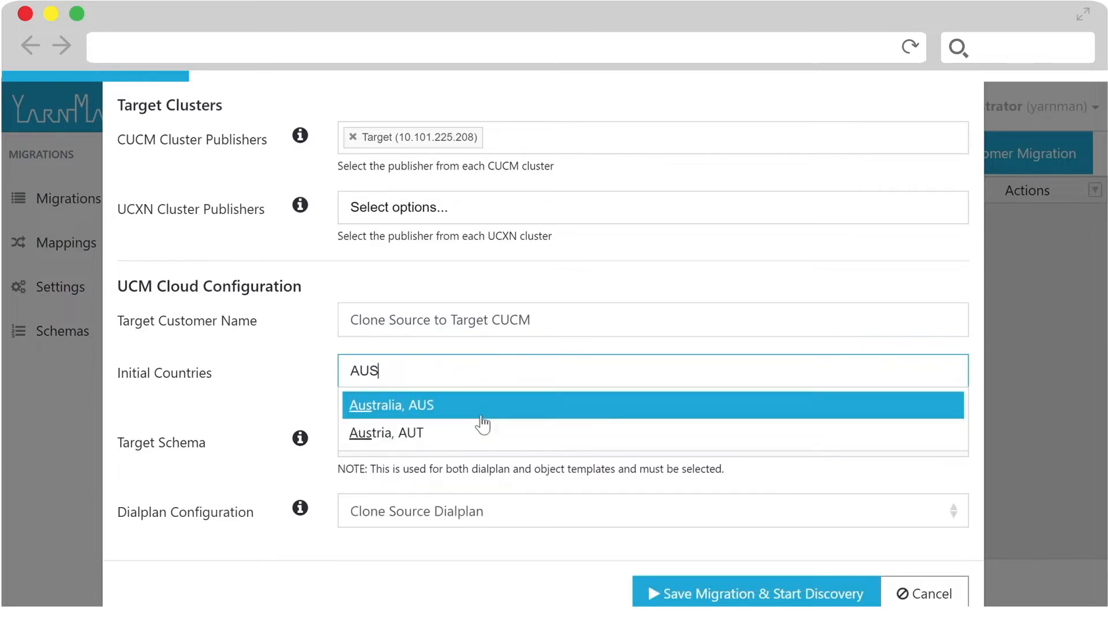
left_click(476, 411)
type("USA")
left_click(493, 404)
type("GBR")
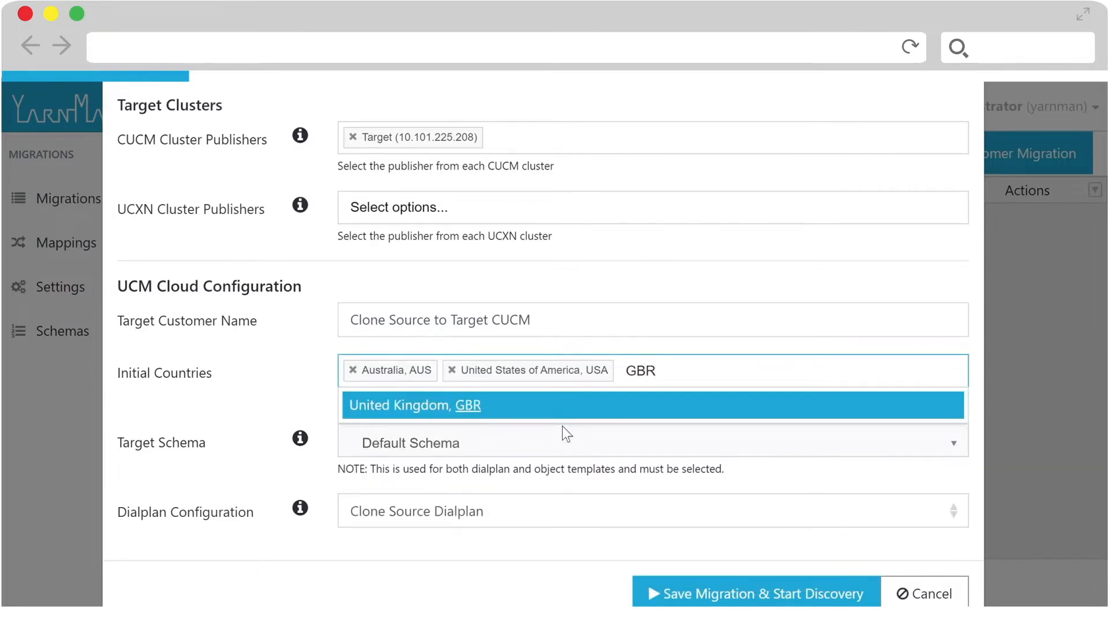
key("Return")
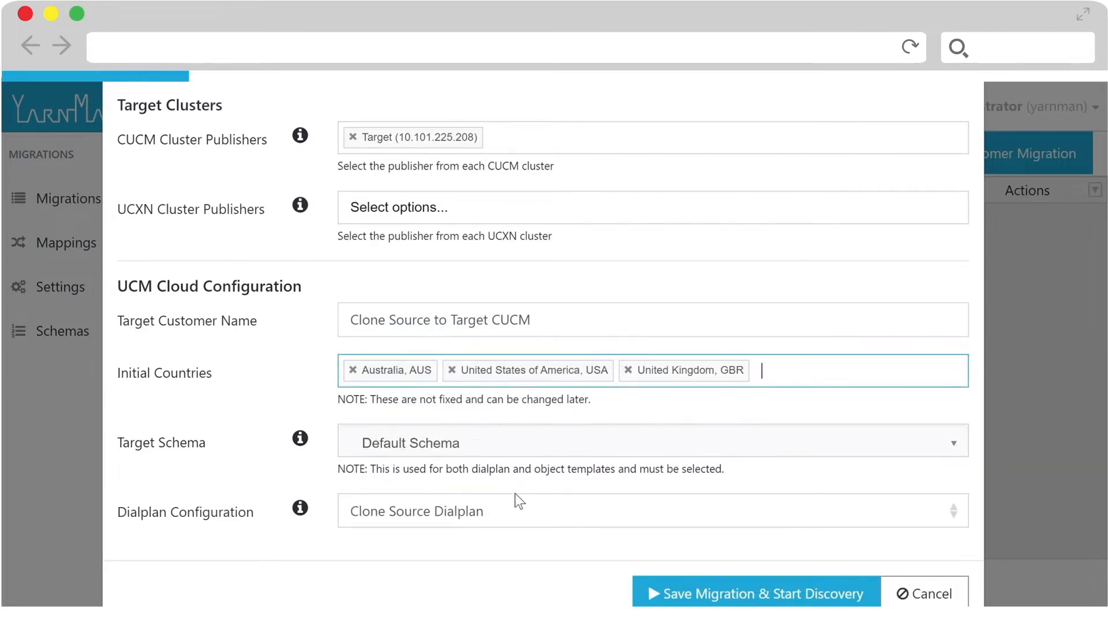
- Keep Clone Source Dialplan as the dialplan configuration, and save the migration to start discovery
left_click(500, 512)
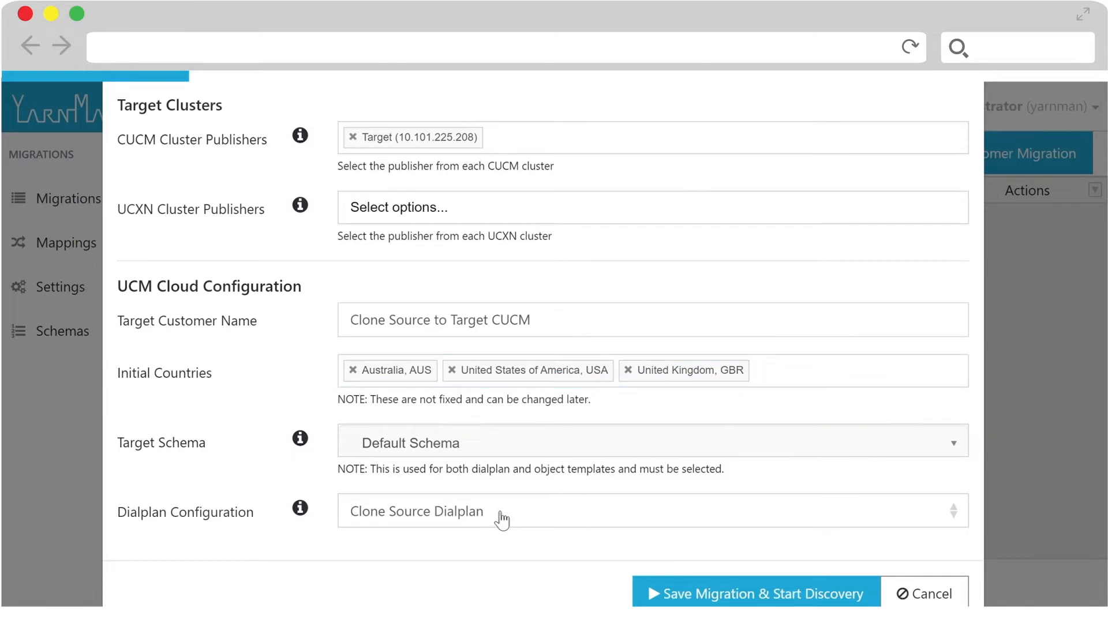
left_click(686, 600)
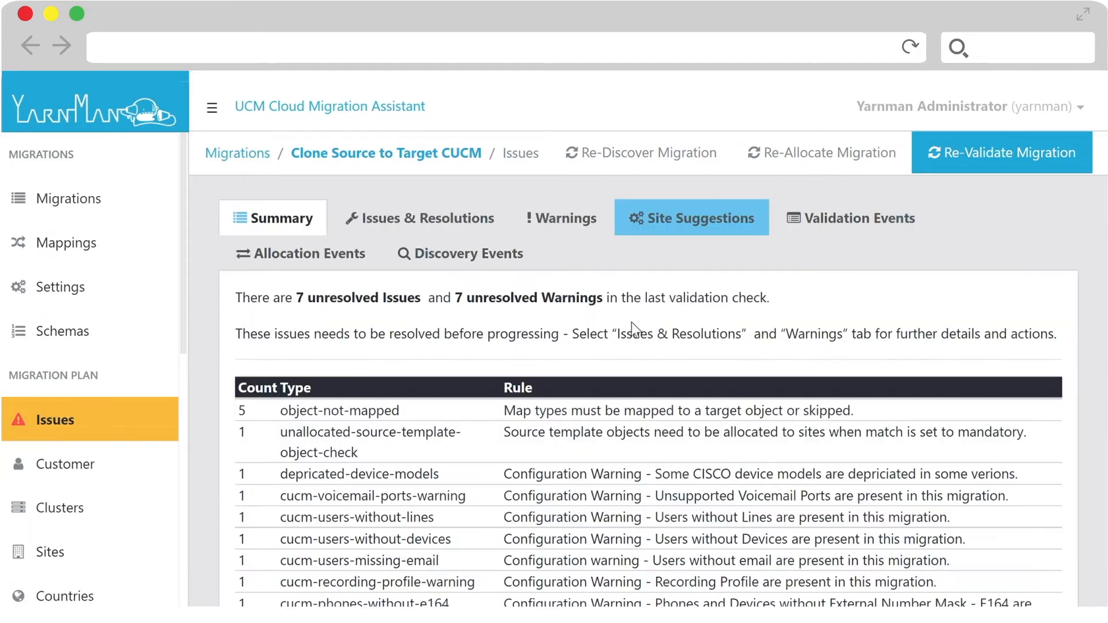
- Create sites from the source site suggestions Lon1, New1 and Syd1
scroll(495, 303, "down", 2)
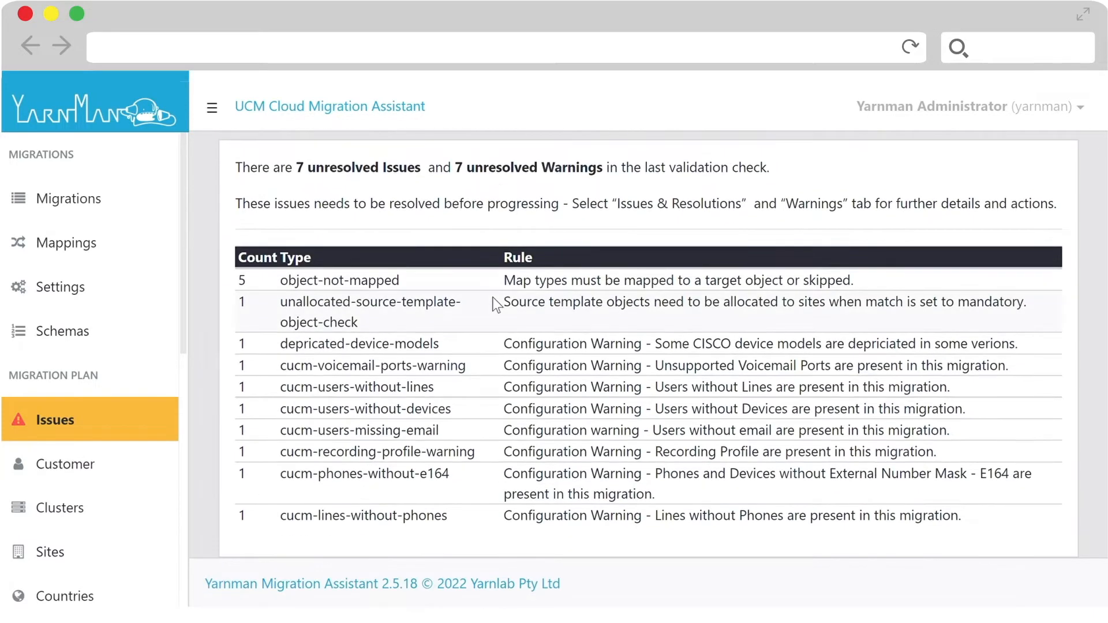
scroll(495, 303, "up", 2)
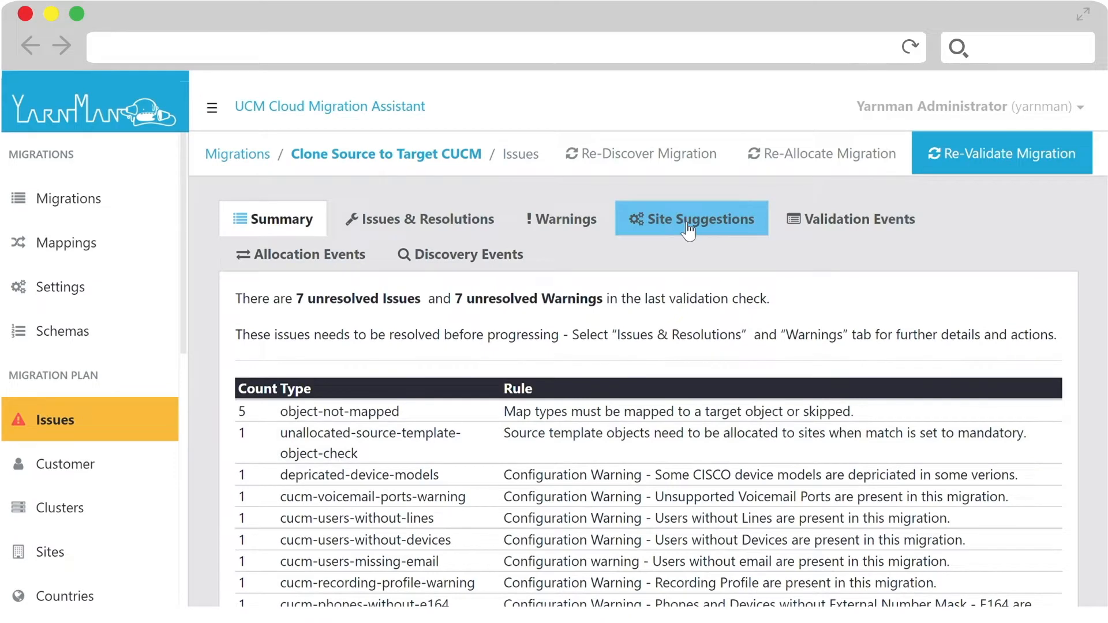
left_click(689, 227)
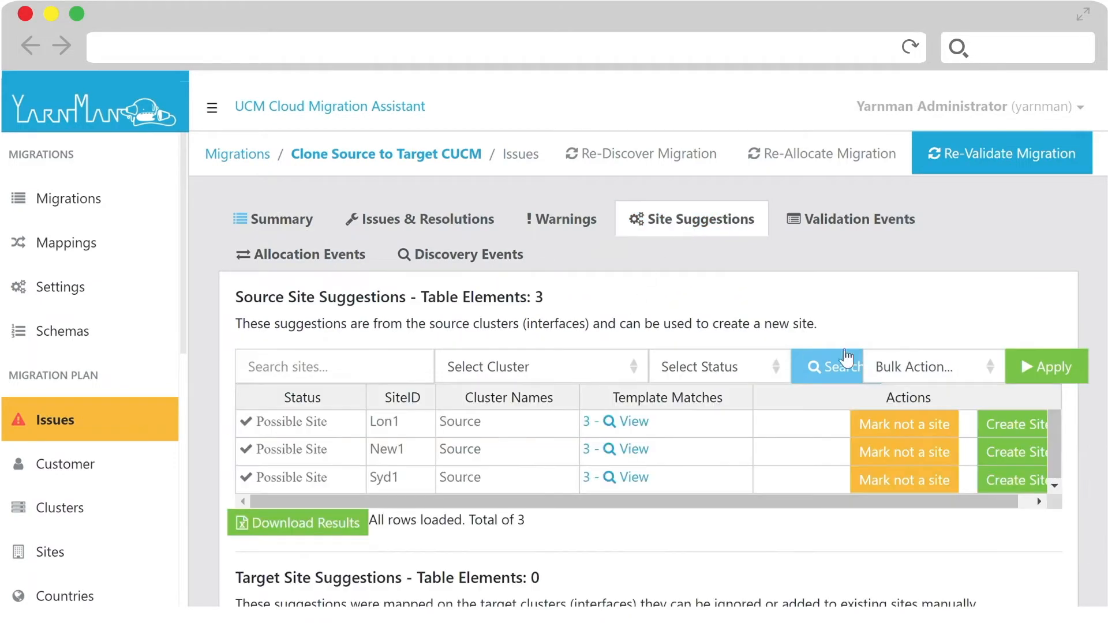
left_click(1004, 430)
left_click(1010, 441)
left_click(1010, 468)
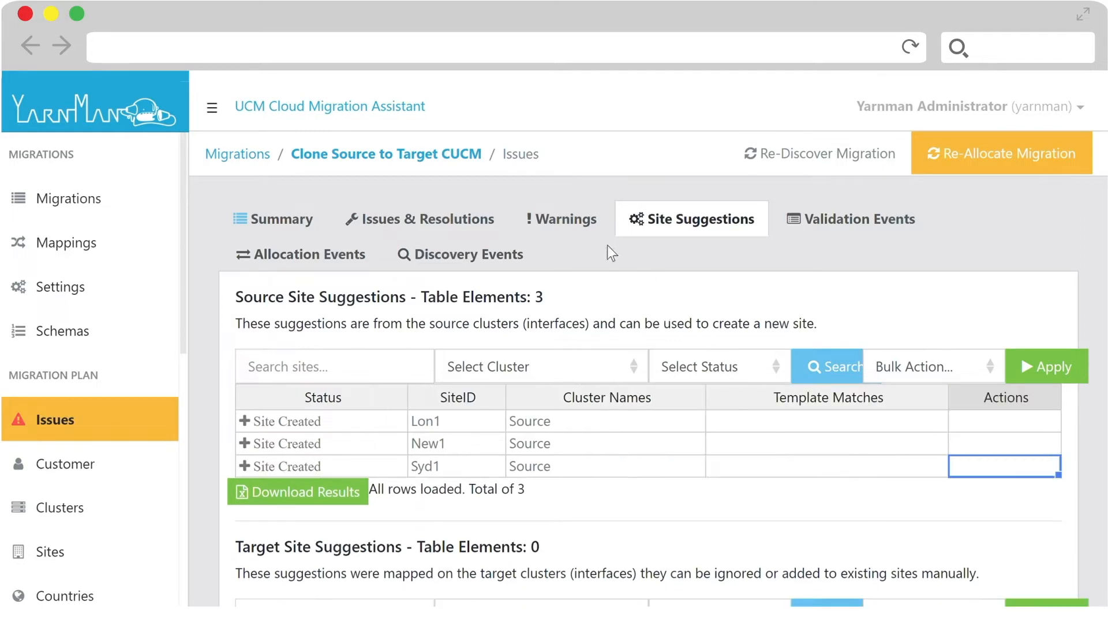
- Disable the rule and clear the issue for every entry in the migration's warnings list
left_click(568, 220)
scroll(615, 256, "down", 5)
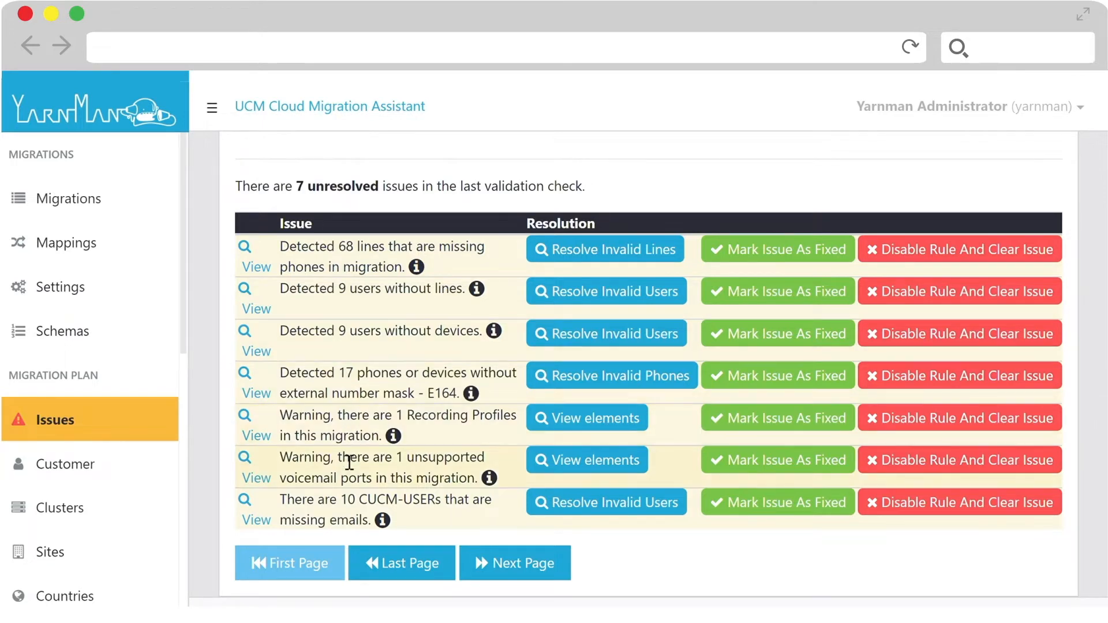
left_click(953, 249)
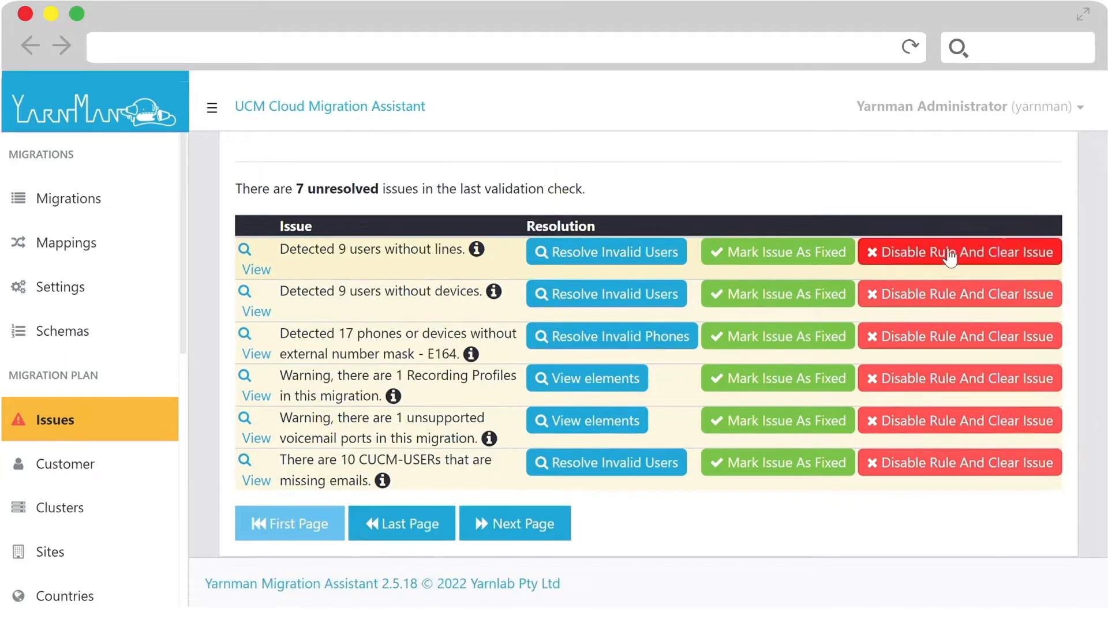
left_click(945, 254)
left_click(954, 299)
left_click(952, 336)
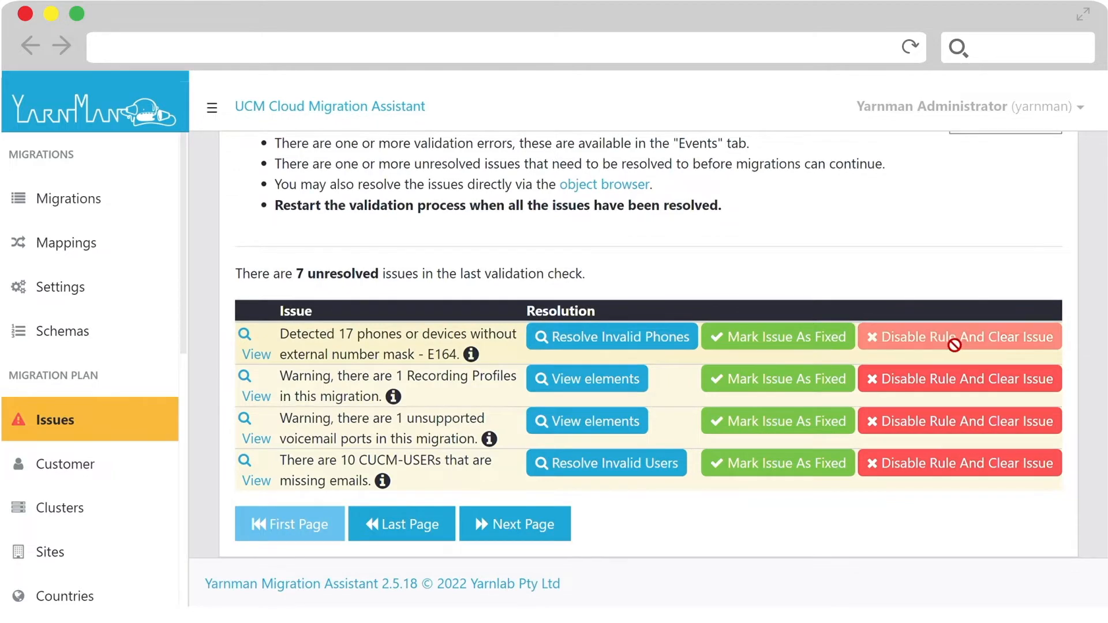
left_click(959, 378)
left_click(959, 421)
left_click(961, 463)
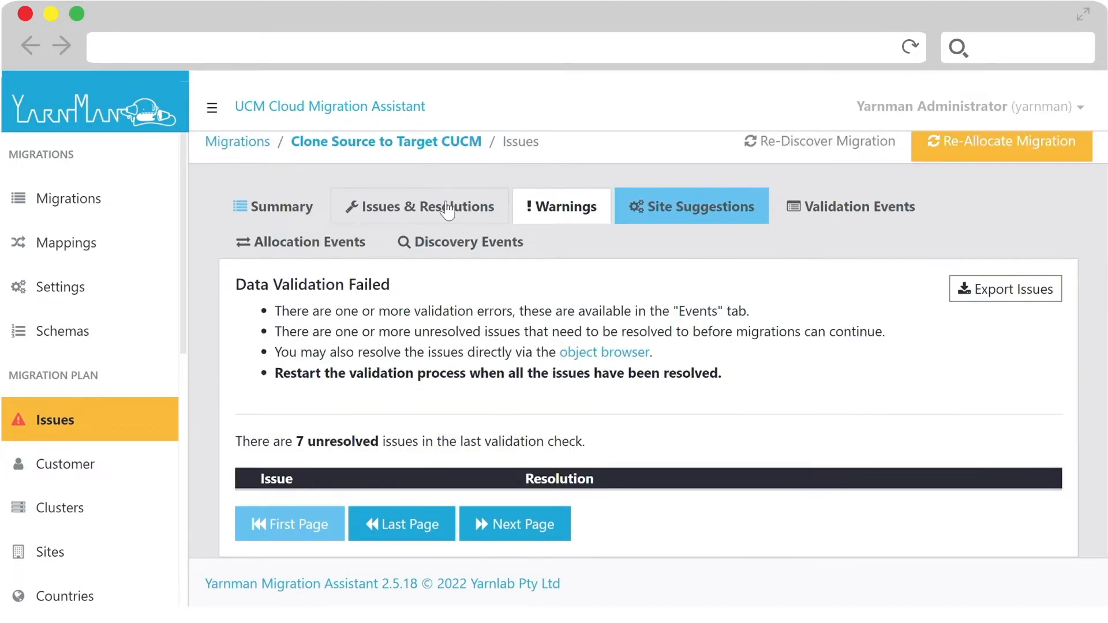
- Resolve the deprecated Cisco 7921 issue by skipping deprecated devices for the migration
left_click(447, 211)
scroll(465, 242, "down", 6)
scroll(464, 242, "up", 3)
scroll(466, 243, "down", 3)
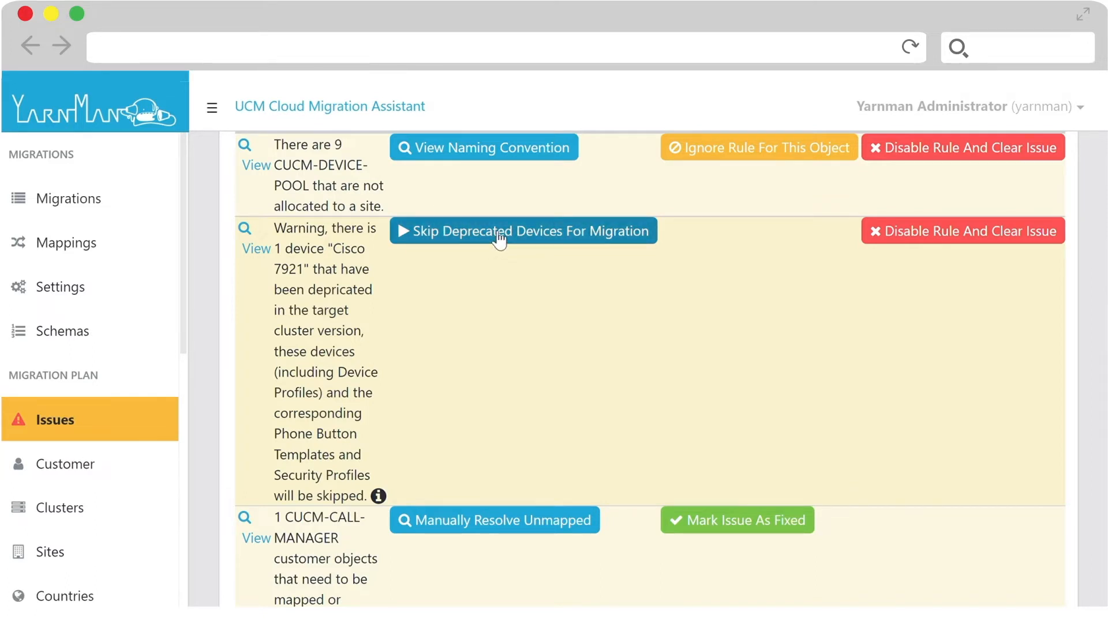
left_click(498, 234)
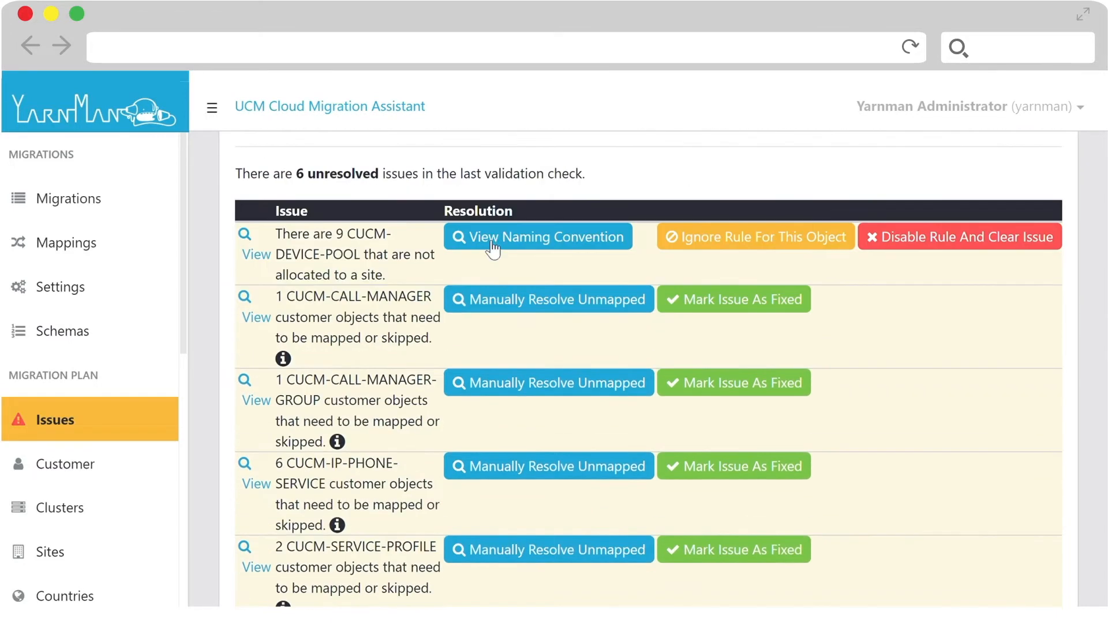
- Open the target mappings for cucm-ip-phone-service and bulk-map its unmapped source objects to the EM target object
scroll(485, 240, "down", 2)
scroll(486, 240, "down", 2)
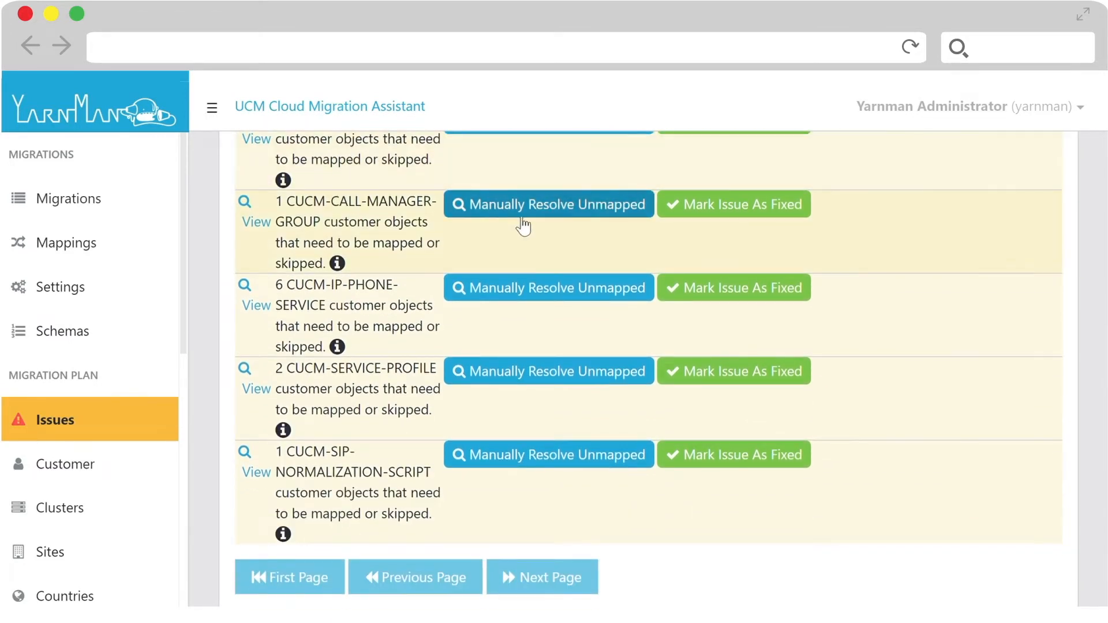
scroll(525, 424, "down", 1)
scroll(524, 411, "up", 1)
scroll(524, 411, "up", 2)
scroll(141, 425, "down", 5)
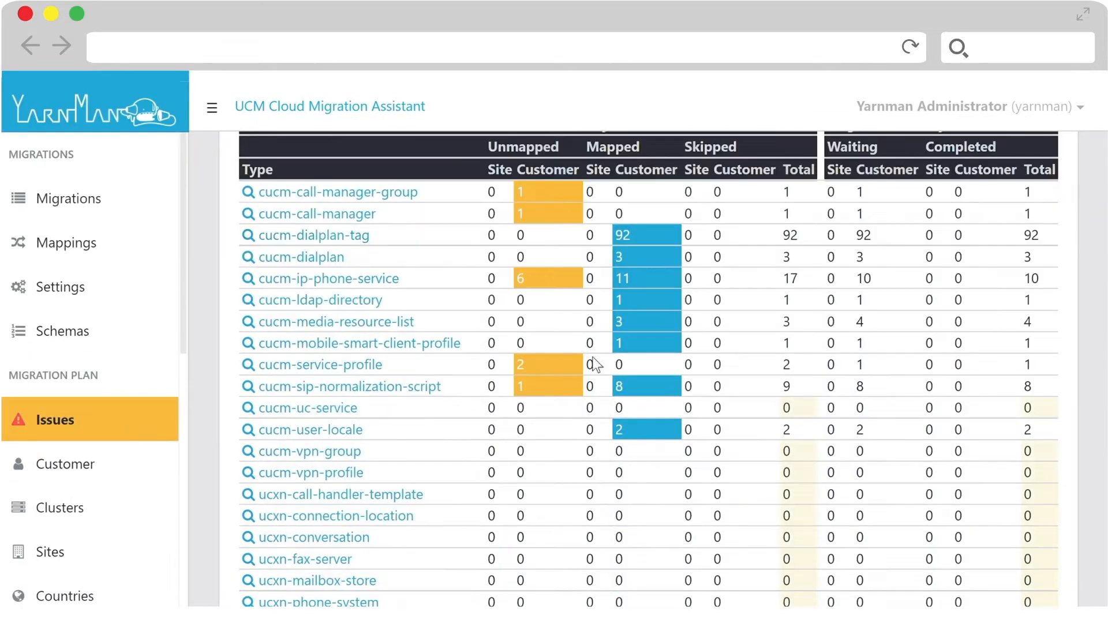
scroll(440, 306, "up", 2)
left_click(369, 283)
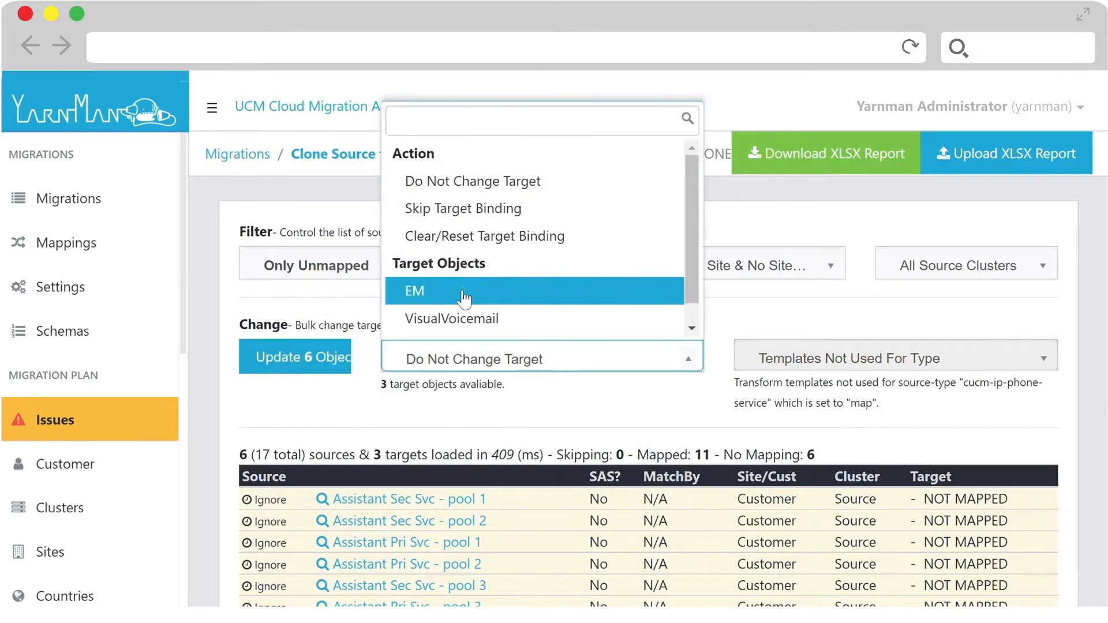
left_click(309, 358)
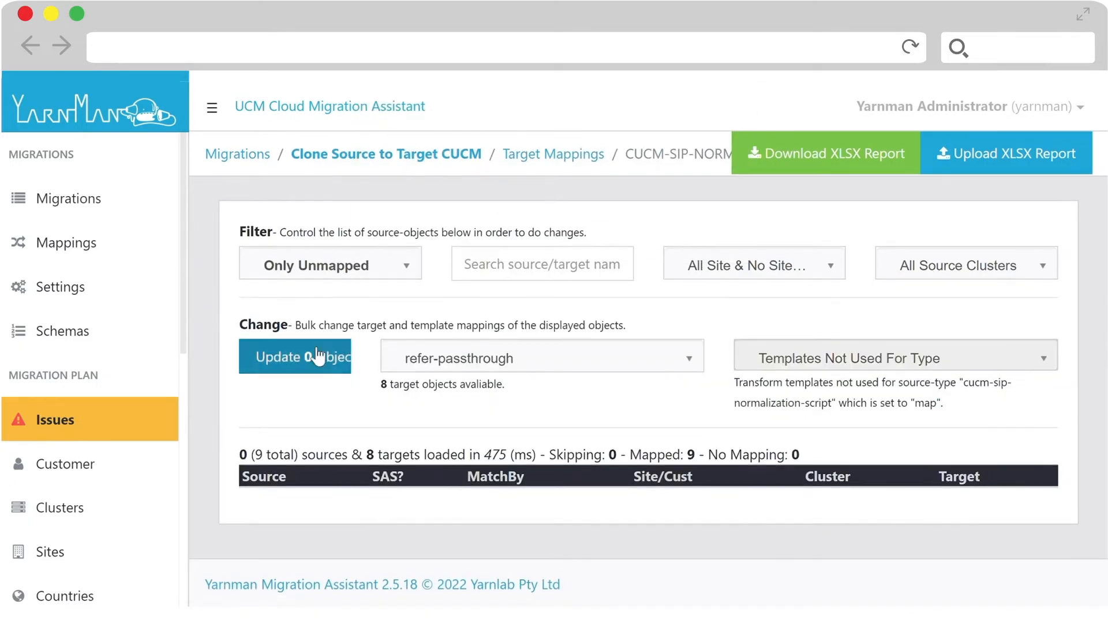
- Re-allocate the migration from its issues page and view the list of CUCM-DEVICE-POOL objects not allocated to a site
left_click(52, 426)
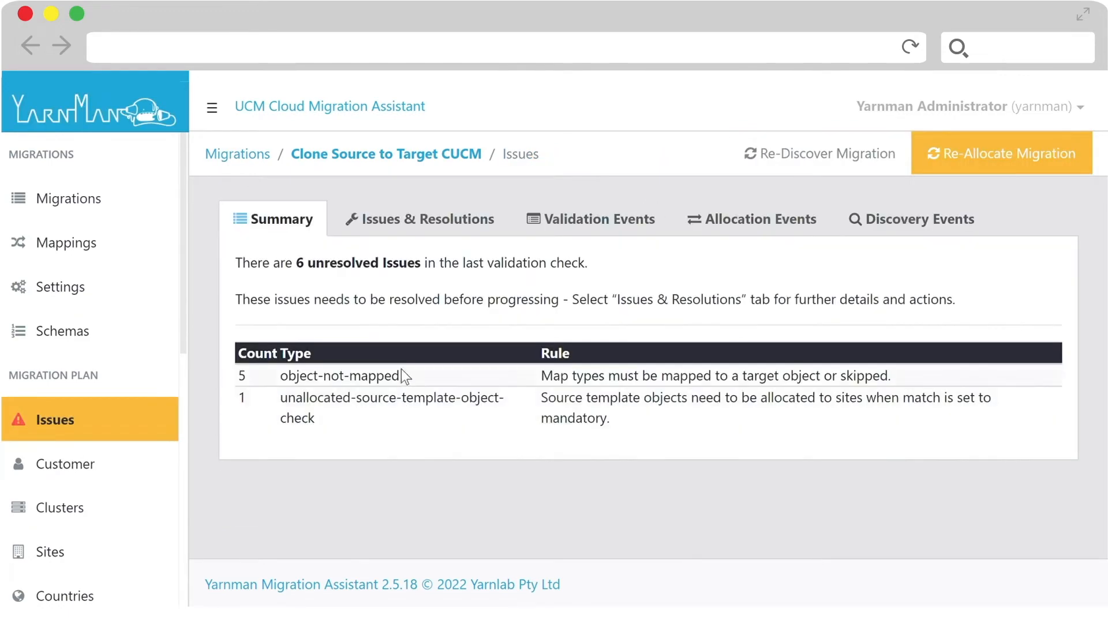
left_click(1001, 153)
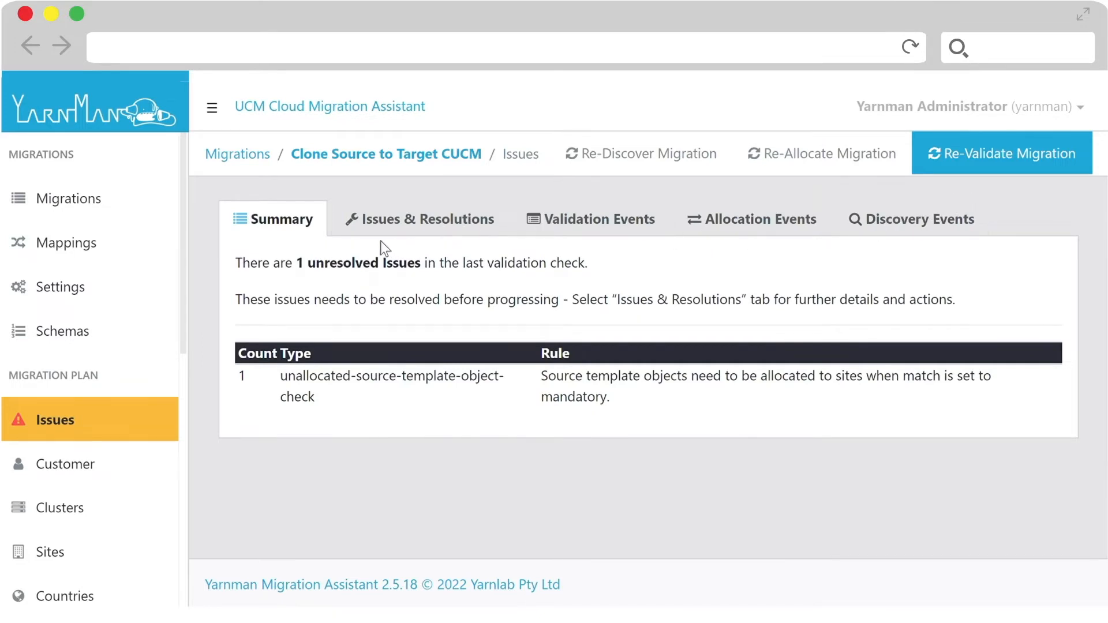
left_click(388, 223)
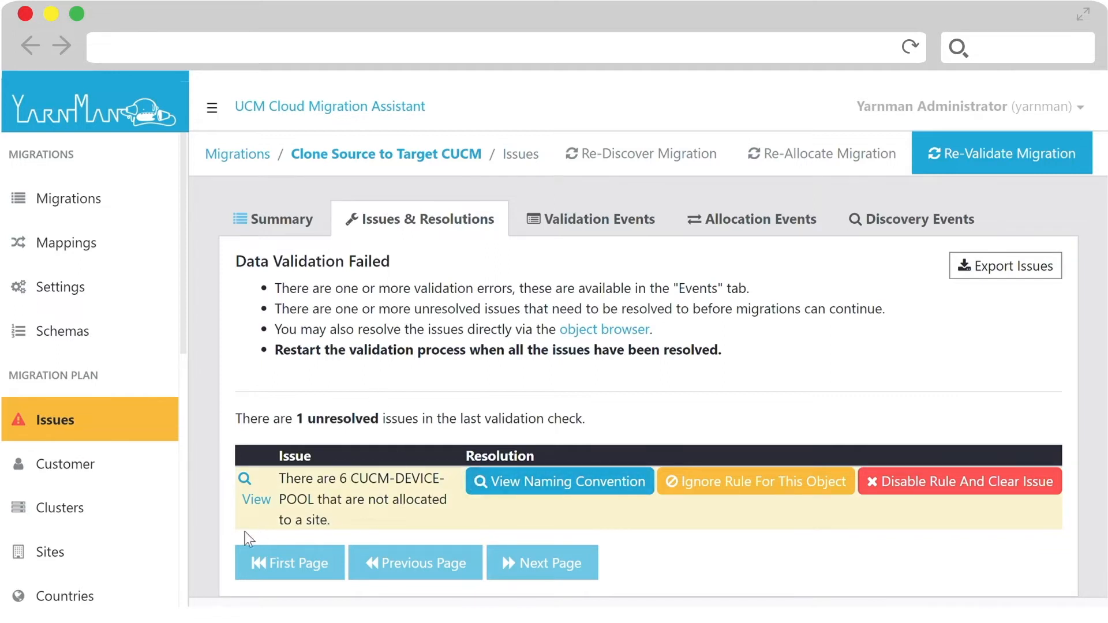
left_click(256, 500)
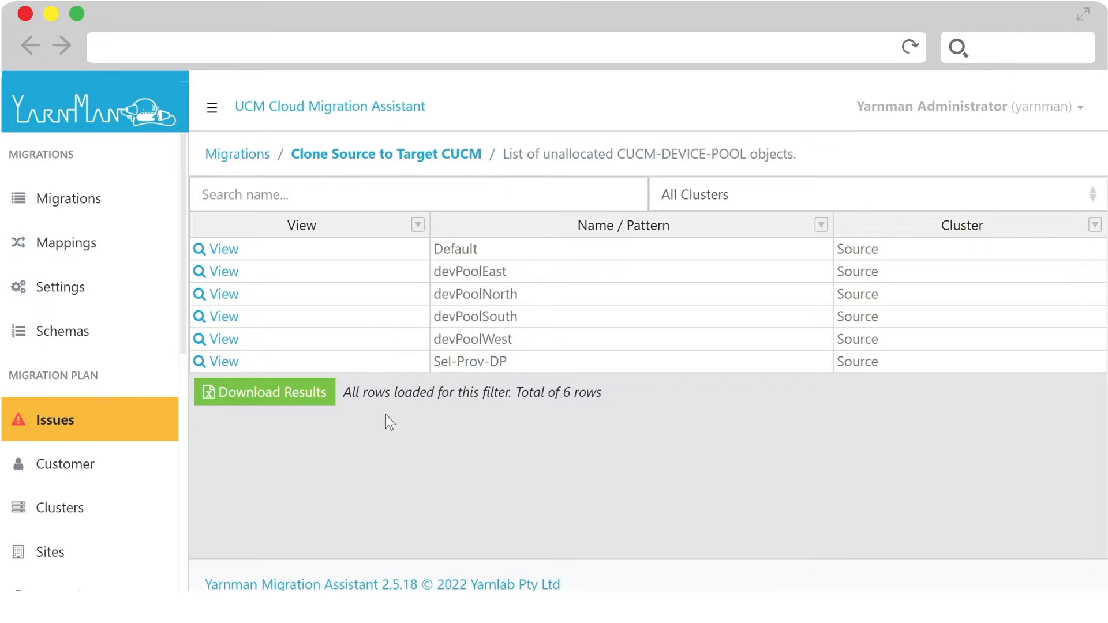
- Create a new bulk change for the migration and choose cucm-device-pool as its only object type
scroll(384, 414, "down", 1)
scroll(110, 448, "down", 8)
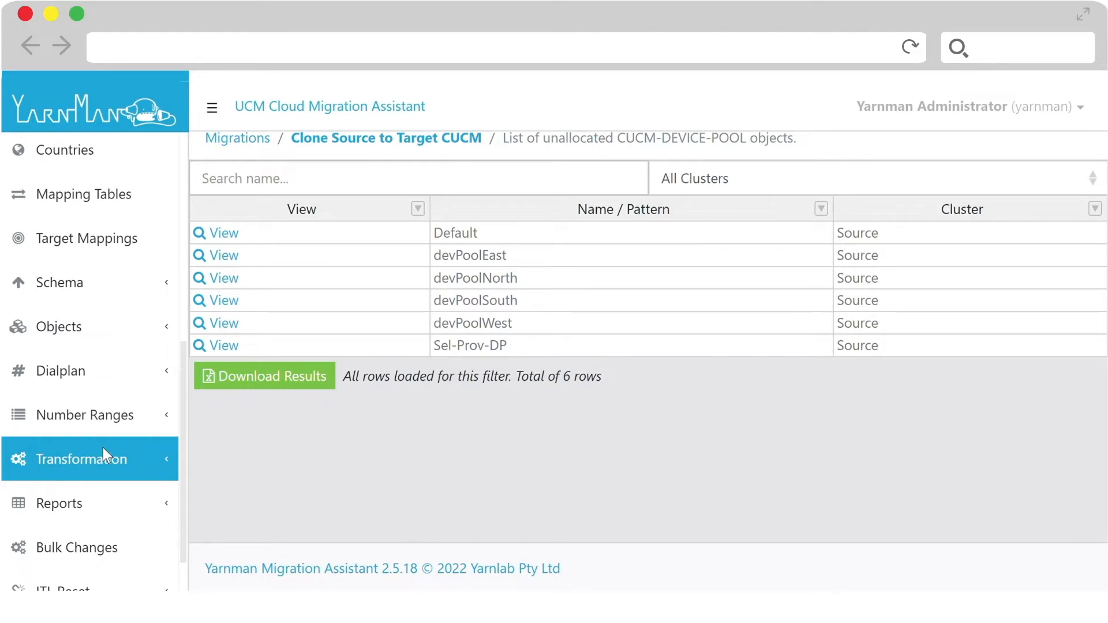
scroll(103, 448, "down", 2)
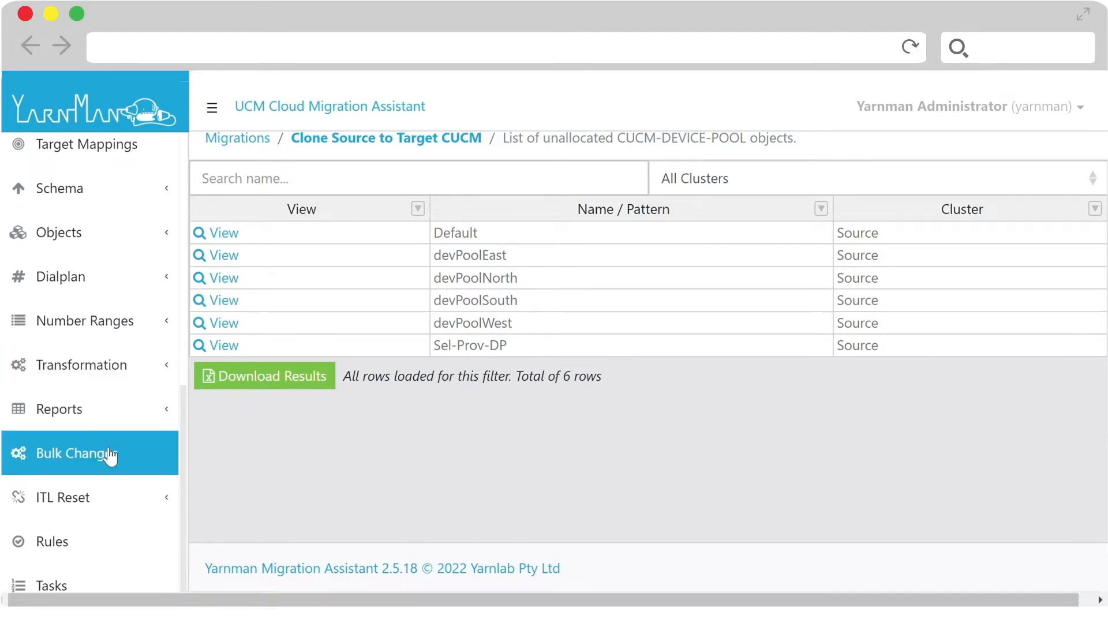
left_click(109, 456)
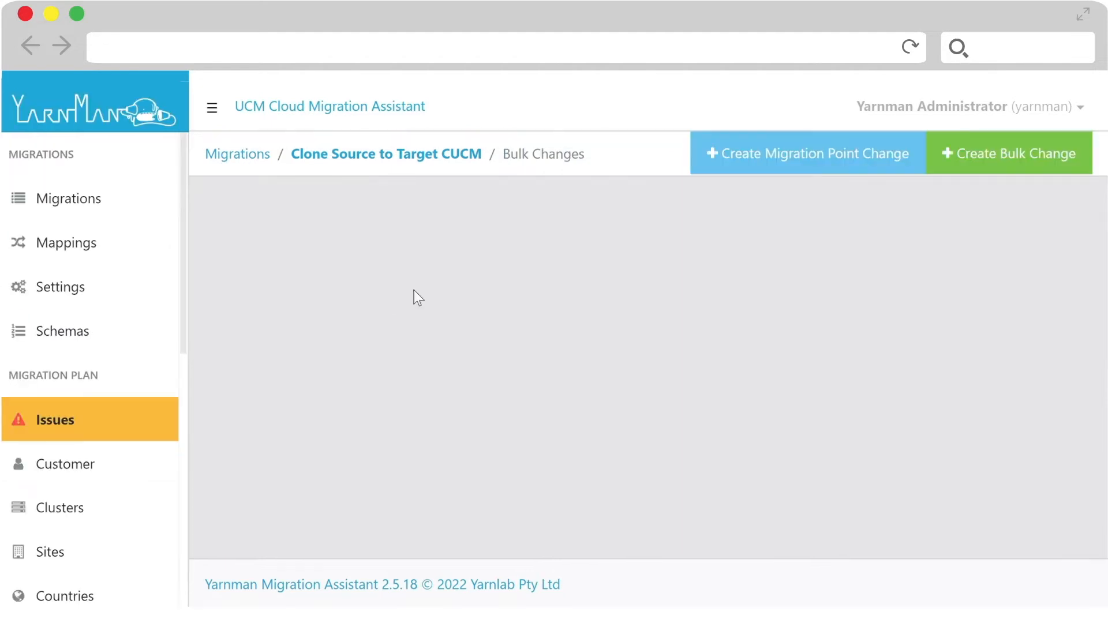
left_click(996, 168)
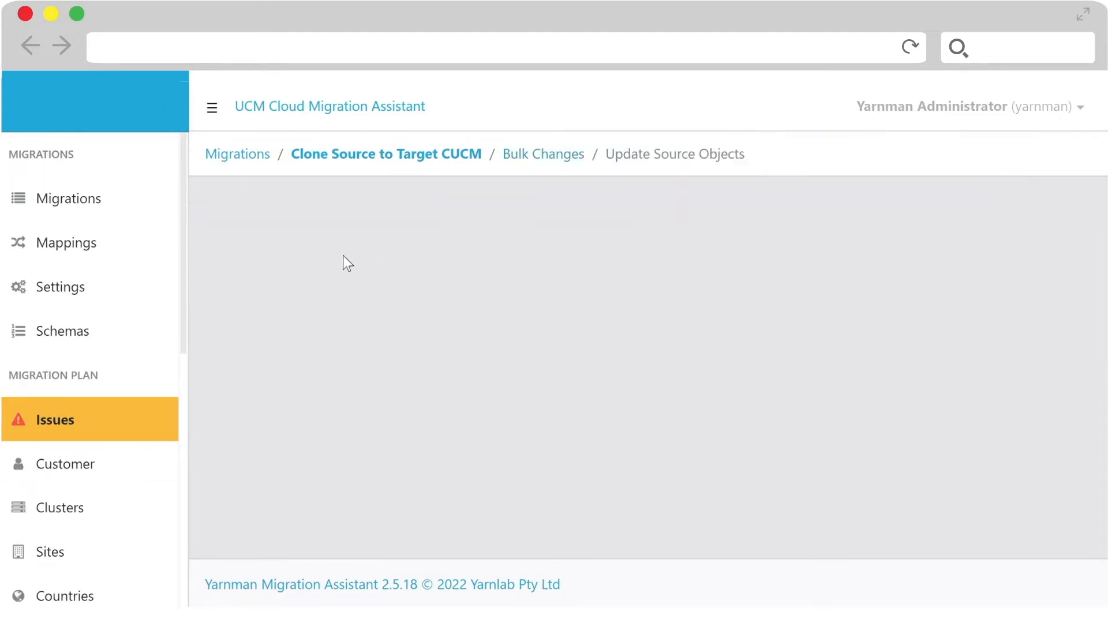
left_click(331, 300)
type("site")
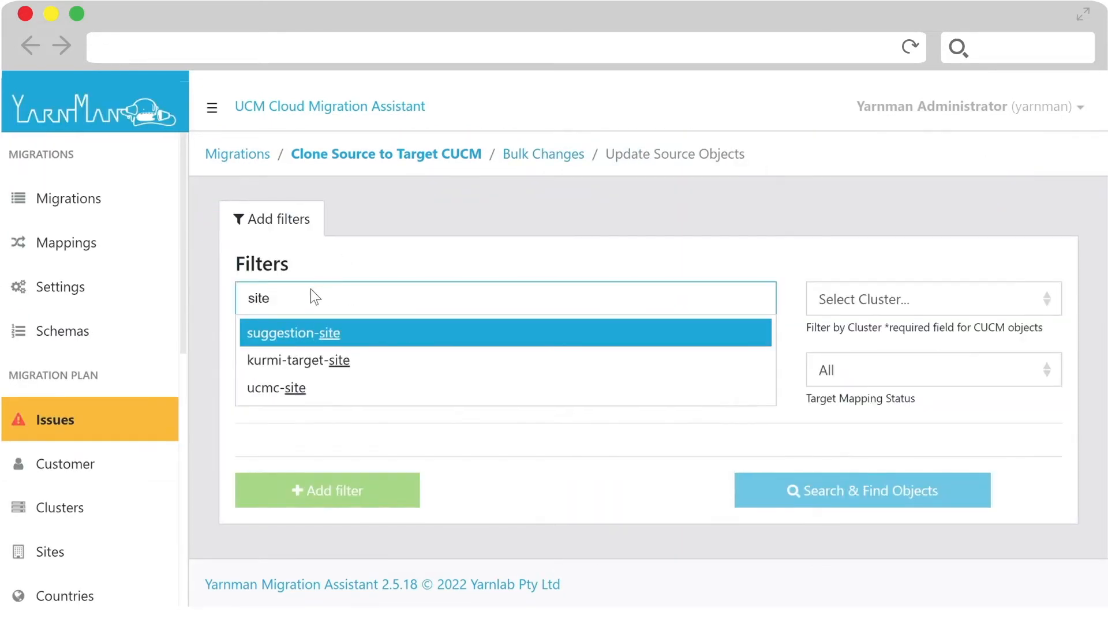
left_click(285, 330)
left_click(251, 297)
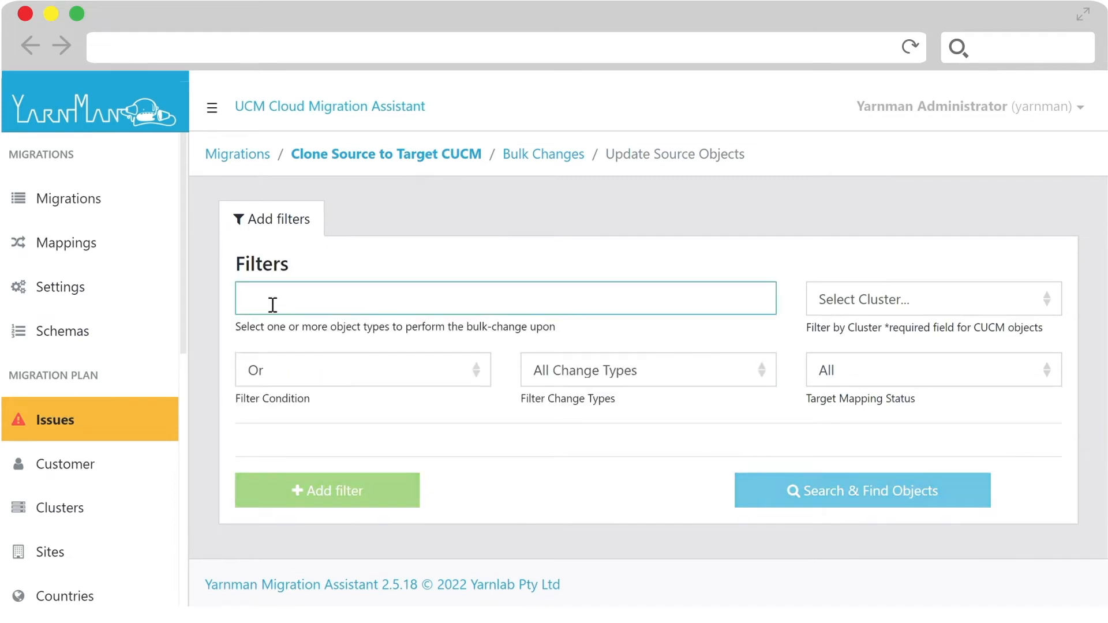
type("pool")
left_click(278, 338)
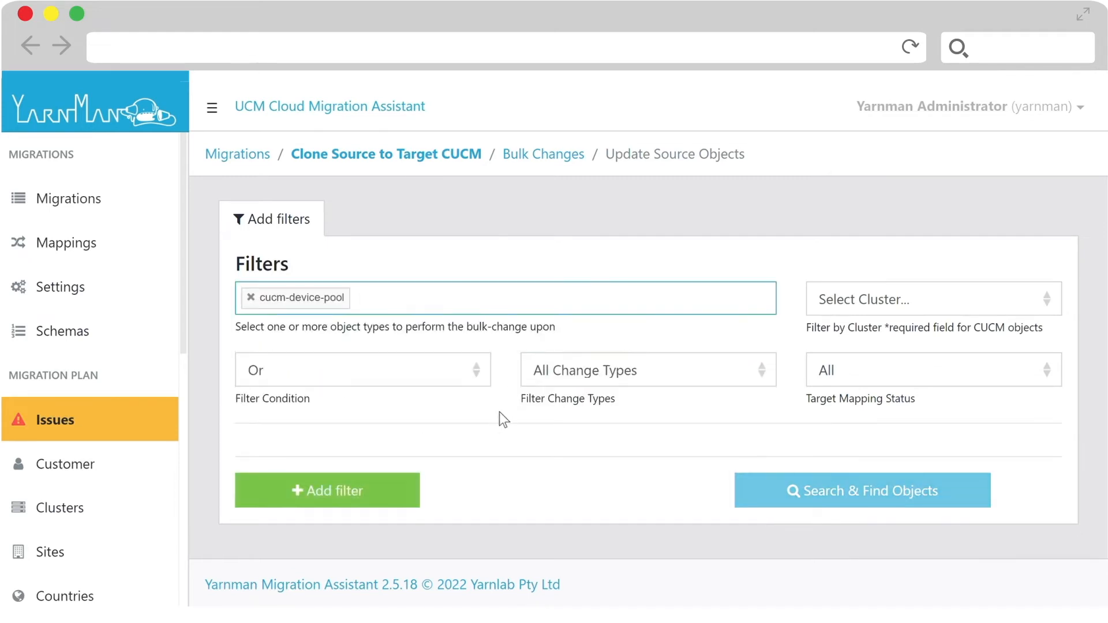
- Limit the bulk change to the Source cluster and search for the device pools it matches
left_click(874, 311)
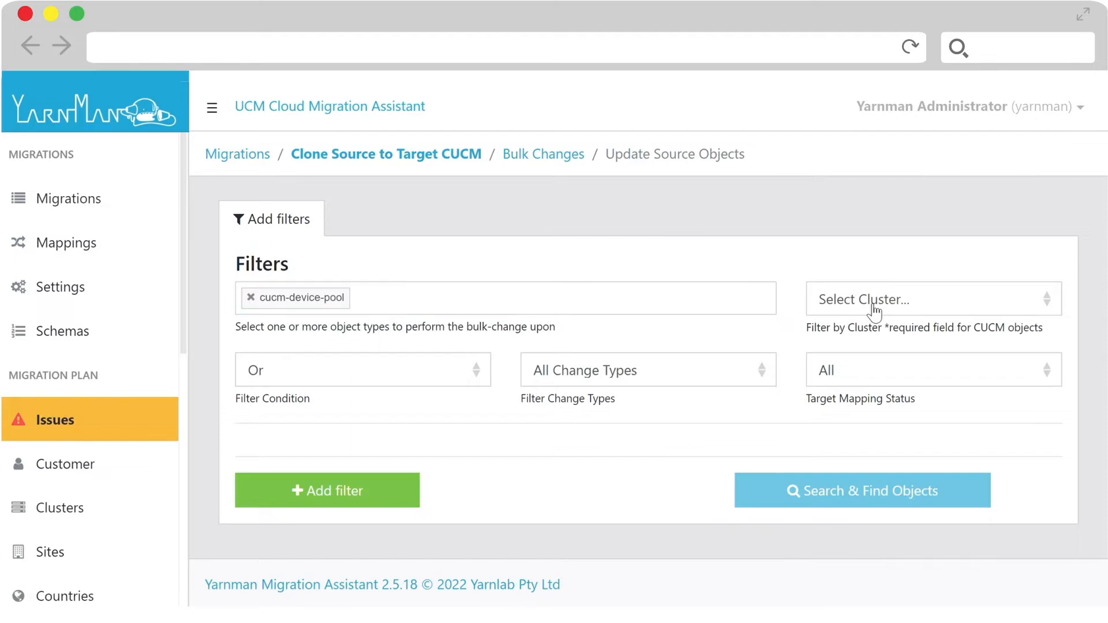
left_click(871, 341)
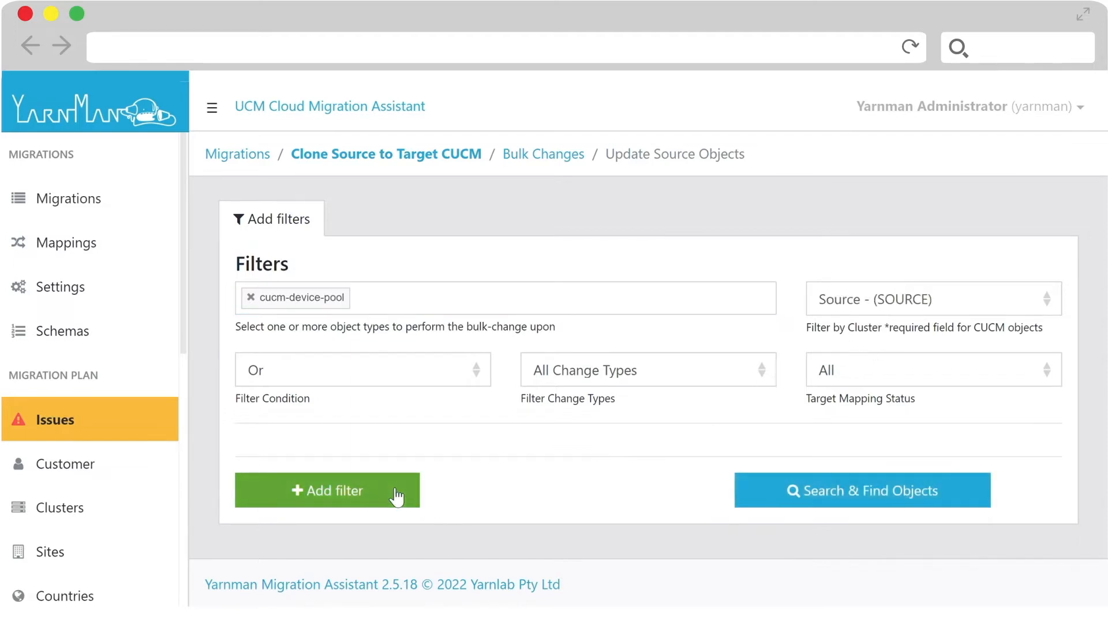
left_click(915, 497)
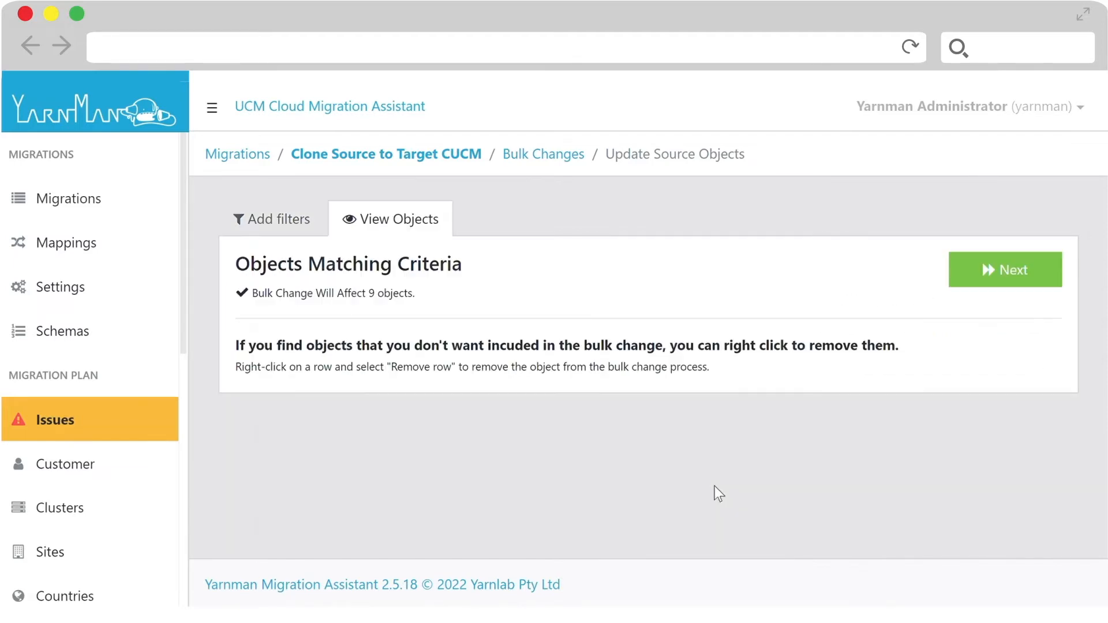
scroll(641, 431, "down", 2)
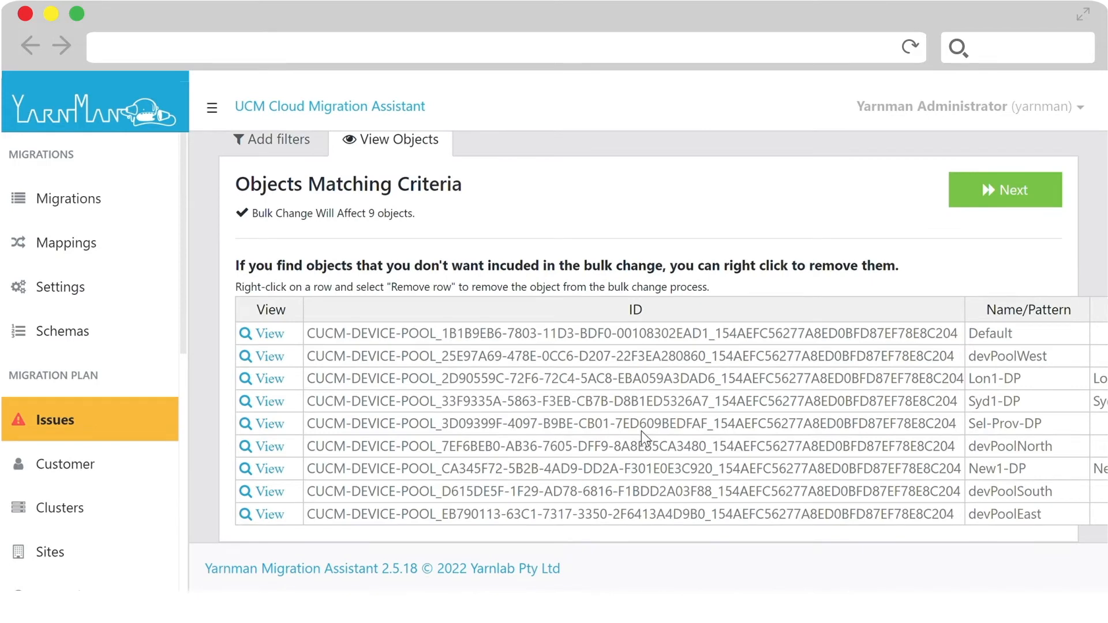
scroll(641, 431, "up", 2)
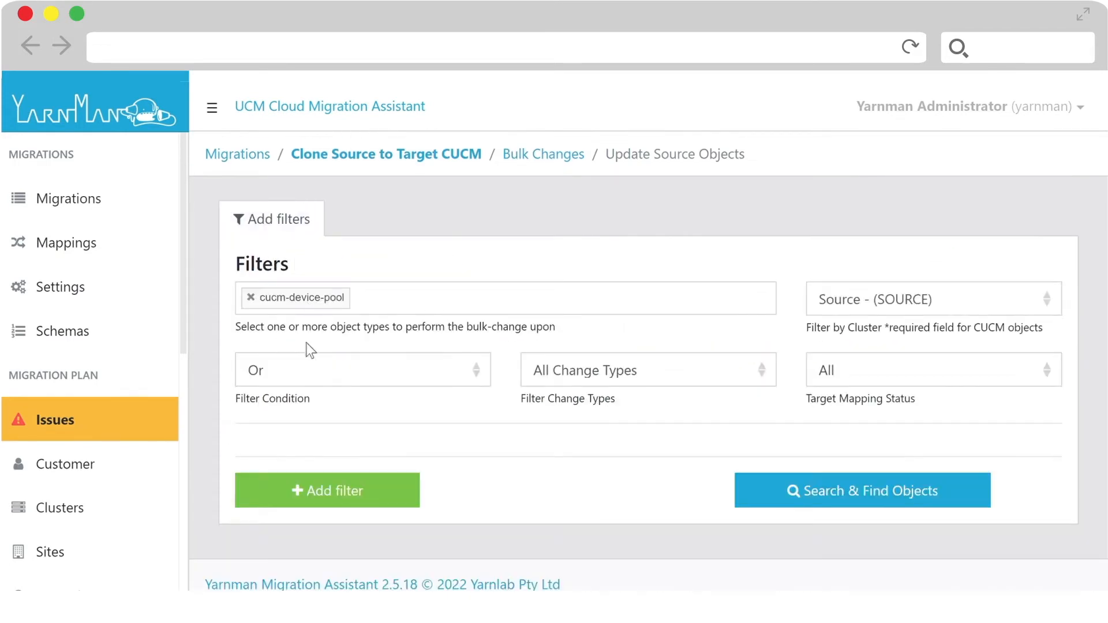
- Add a filter for changeSiteId set to Null and search again for the matching device pools
left_click(320, 492)
left_click(336, 470)
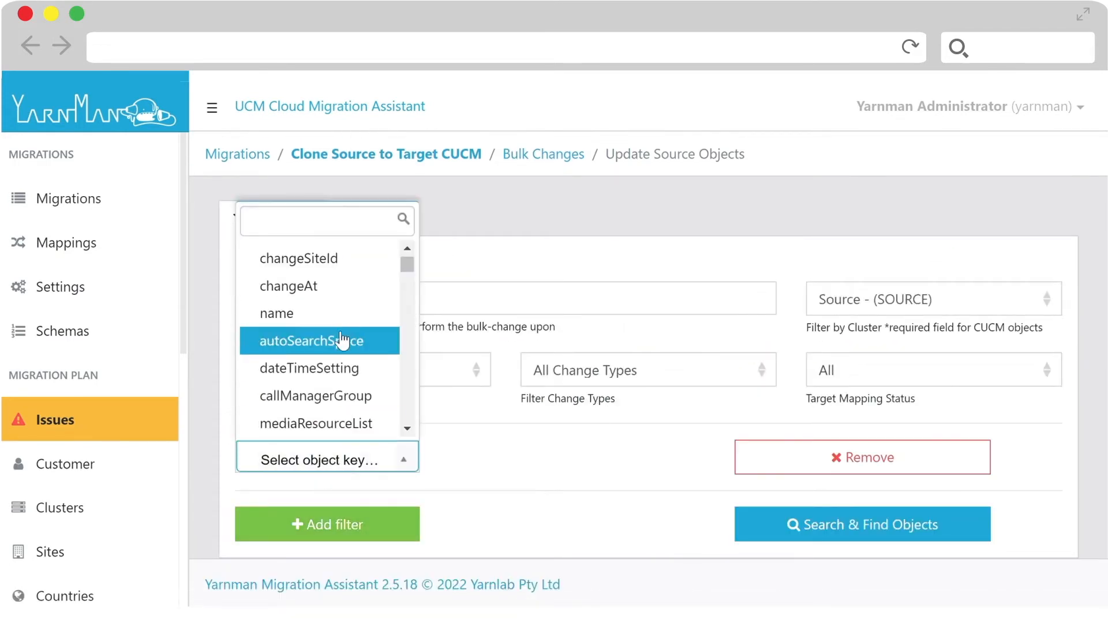
scroll(346, 277, "up", 1)
left_click(339, 280)
left_click(520, 460)
left_click(502, 424)
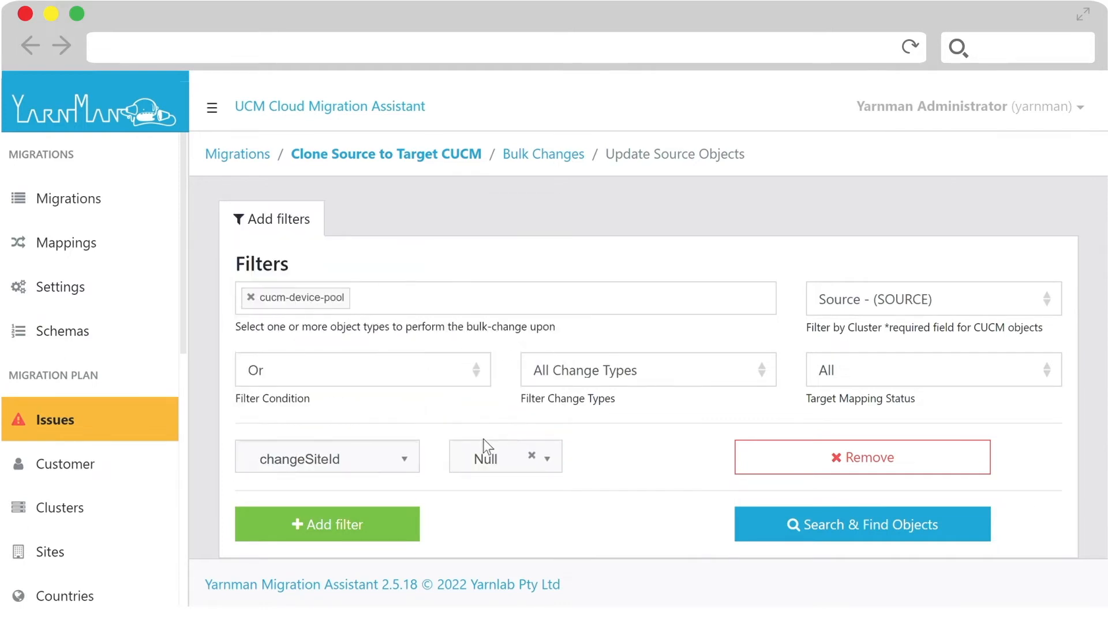
left_click(797, 535)
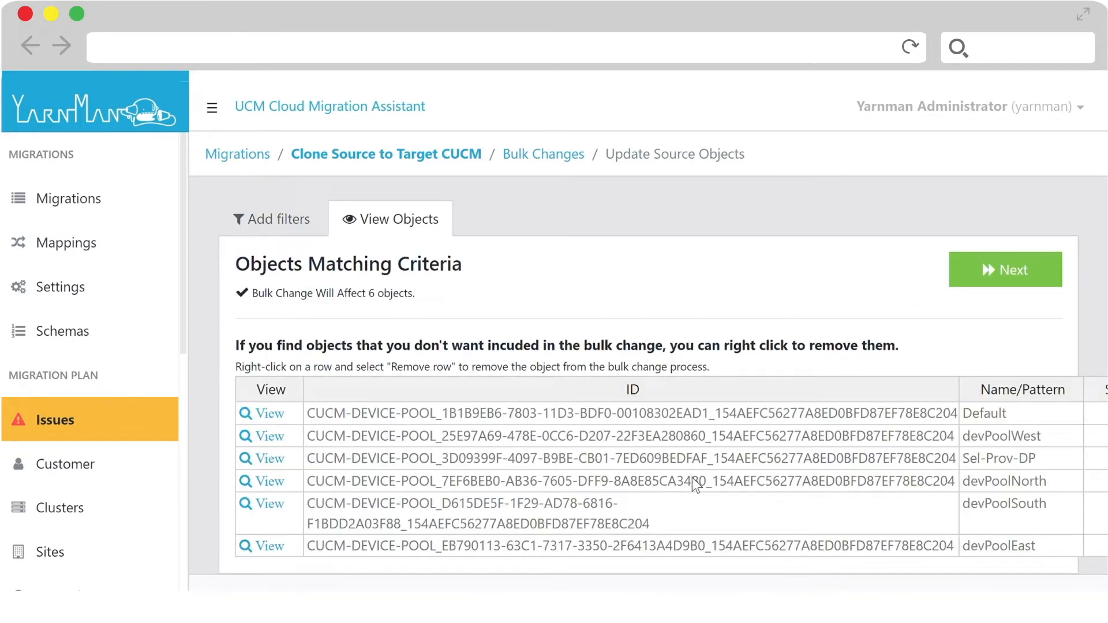
- Override the matched device pools with allocated site Syd1 and Change At During Site Load, and run the bulk change
left_click(958, 282)
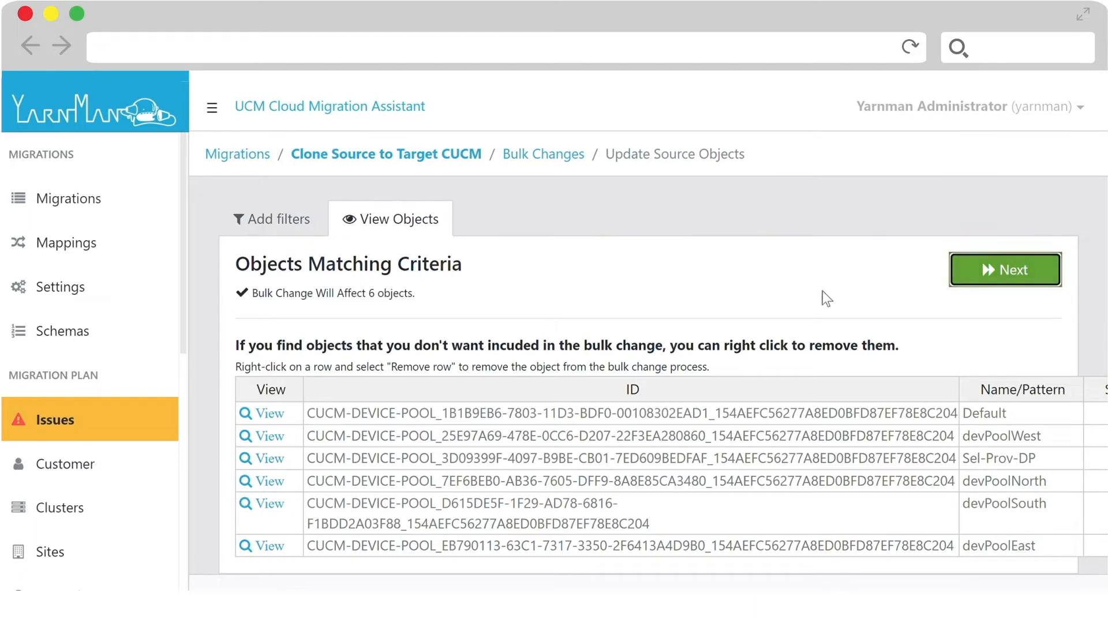
scroll(531, 335, "down", 7)
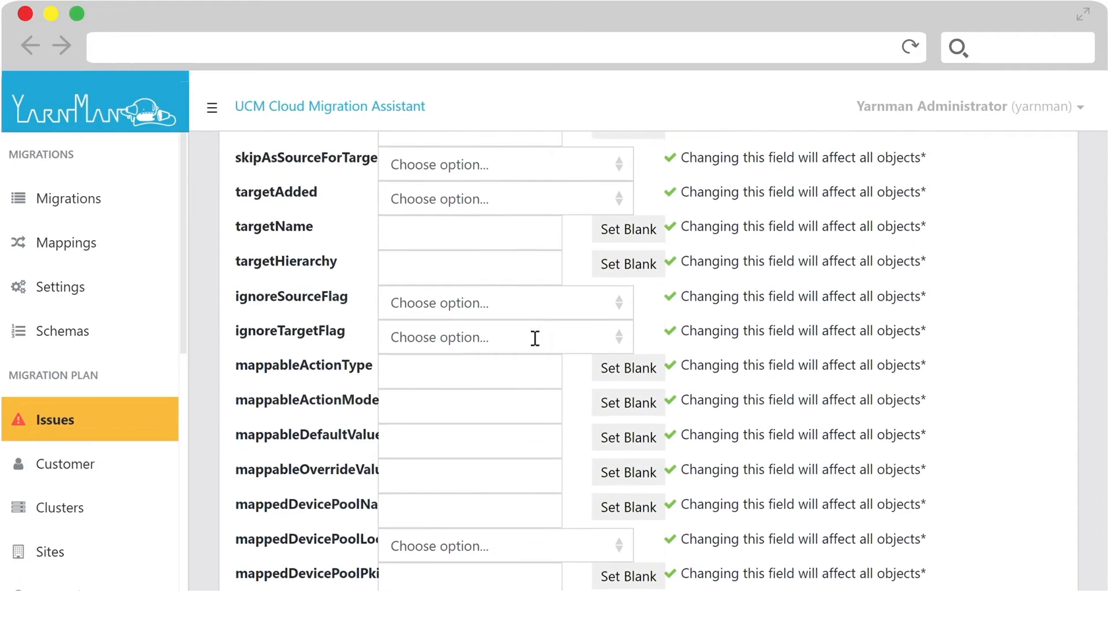
scroll(535, 338, "down", 10)
left_click(537, 228)
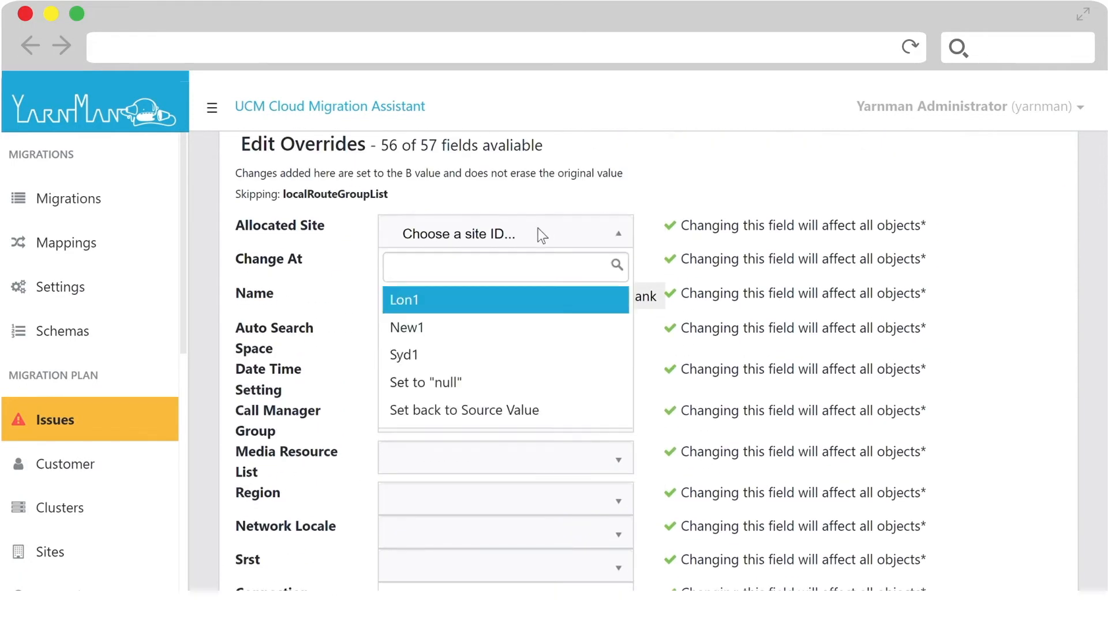
left_click(513, 353)
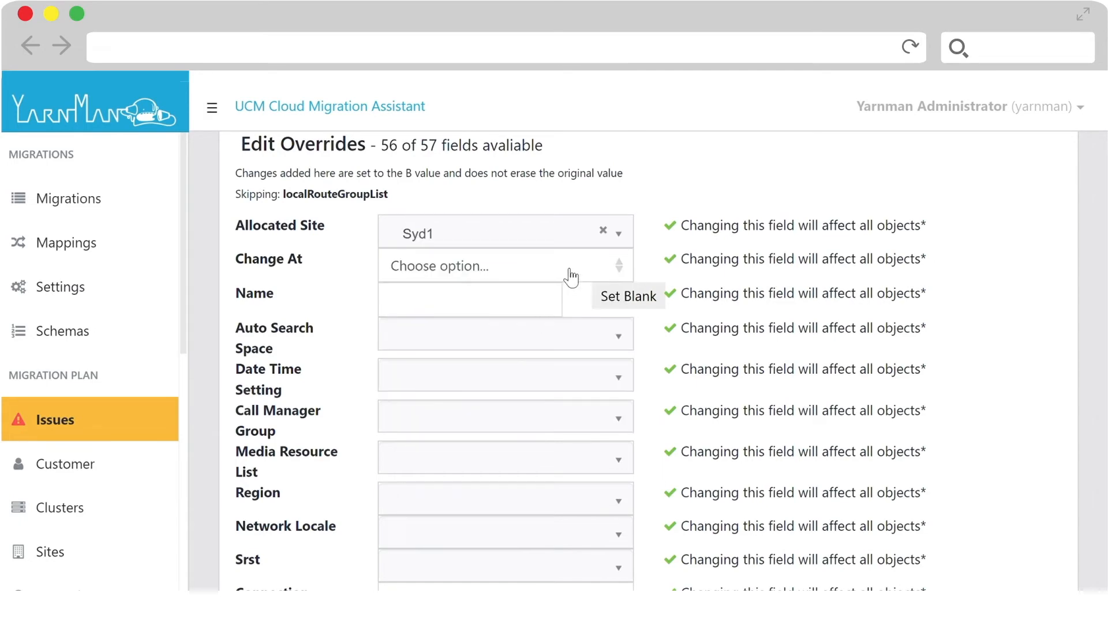
left_click(544, 556)
scroll(840, 412, "up", 15)
left_click(1038, 282)
left_click(1031, 278)
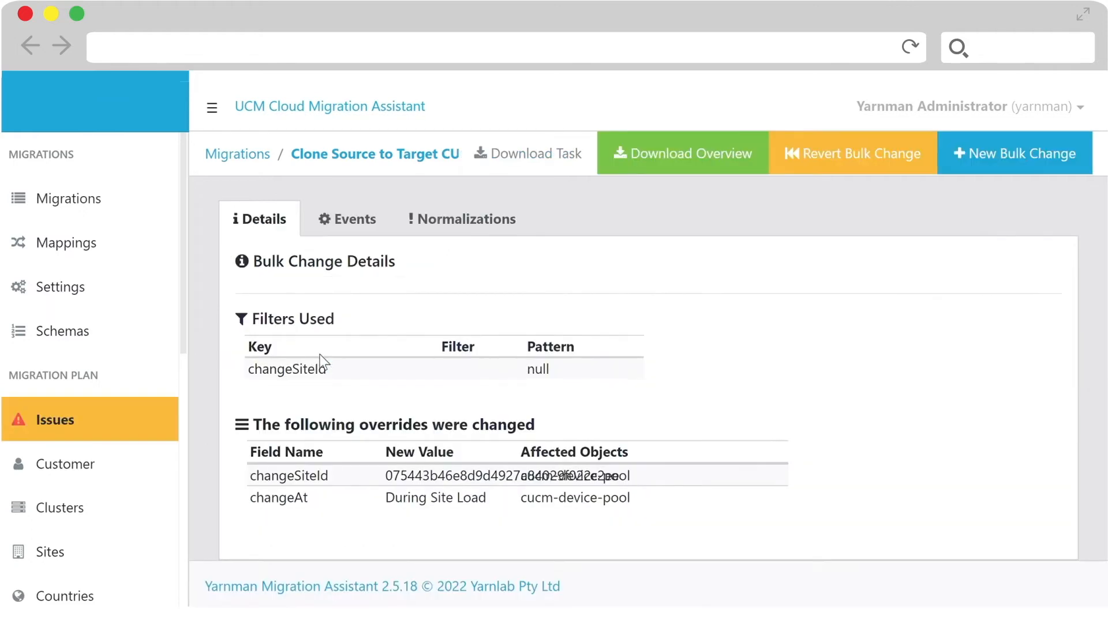
- Re-validate the migration from its issues page and look over the prepare, load and move site sections
left_click(99, 428)
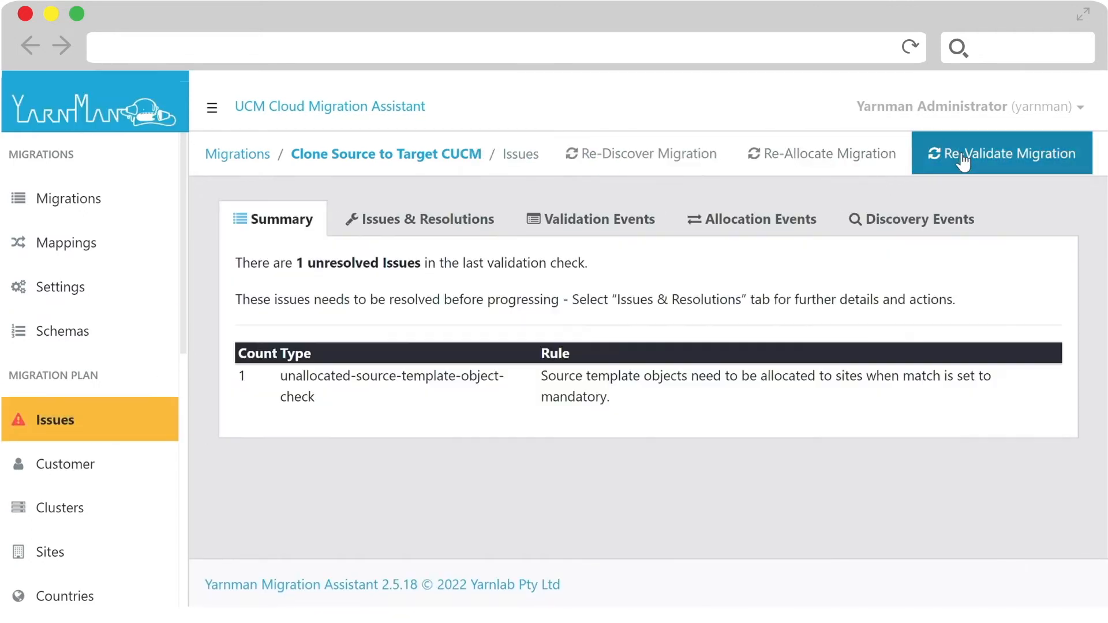
left_click(962, 164)
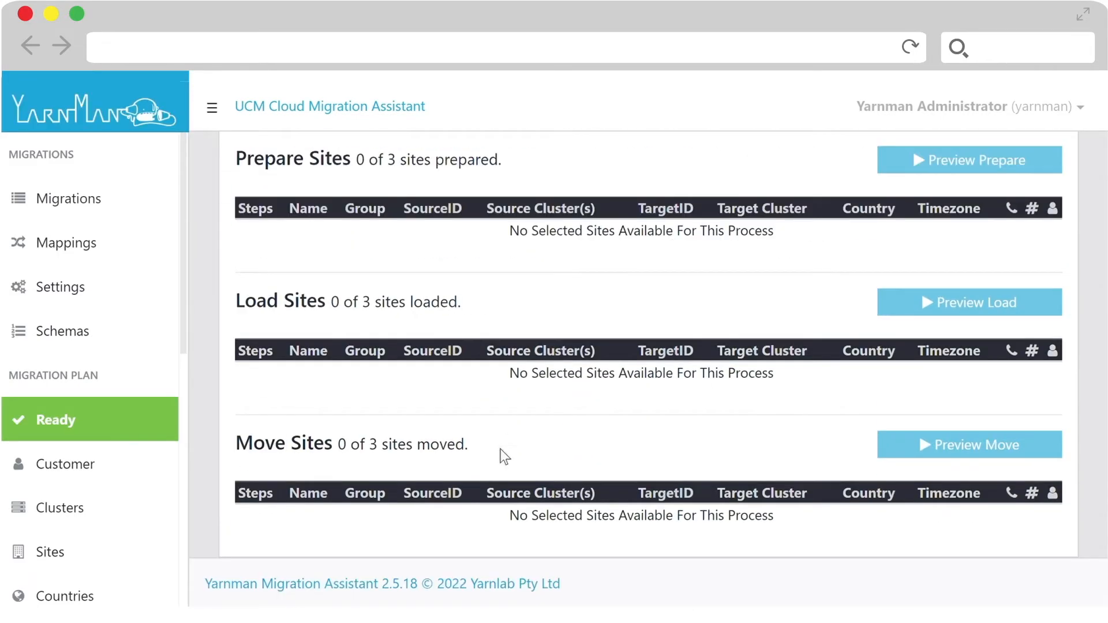
scroll(501, 448, "up", 3)
scroll(80, 383, "down", 3)
- Select the sites Lon1, New1 and Syd1 for migration in the site list
left_click(87, 392)
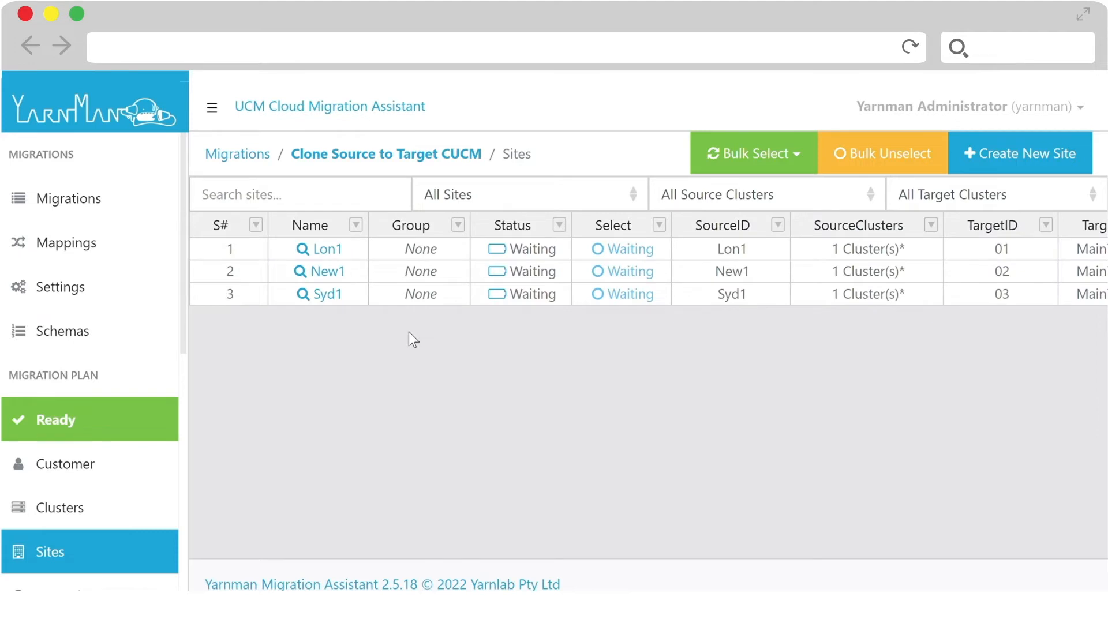
left_click(633, 250)
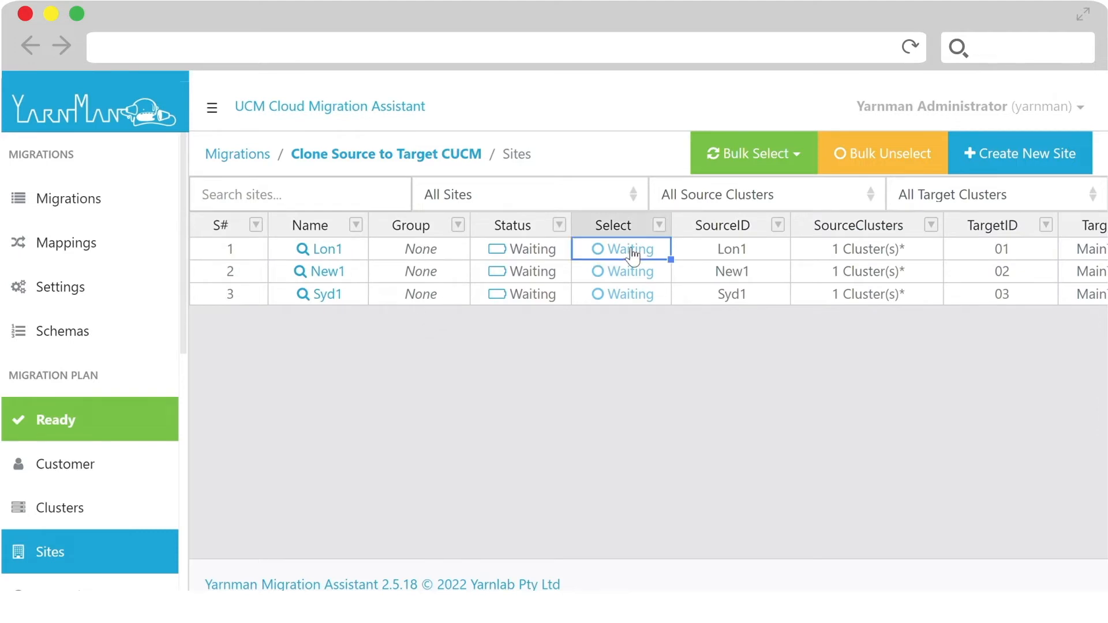
left_click(633, 271)
left_click(633, 295)
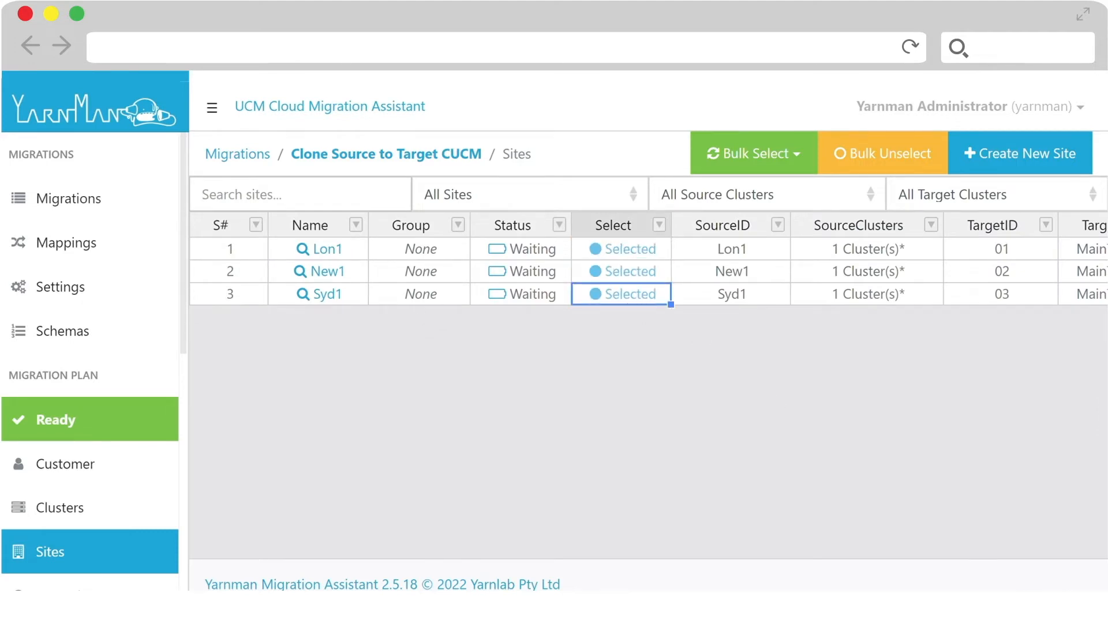
scroll(656, 234, "right", 10)
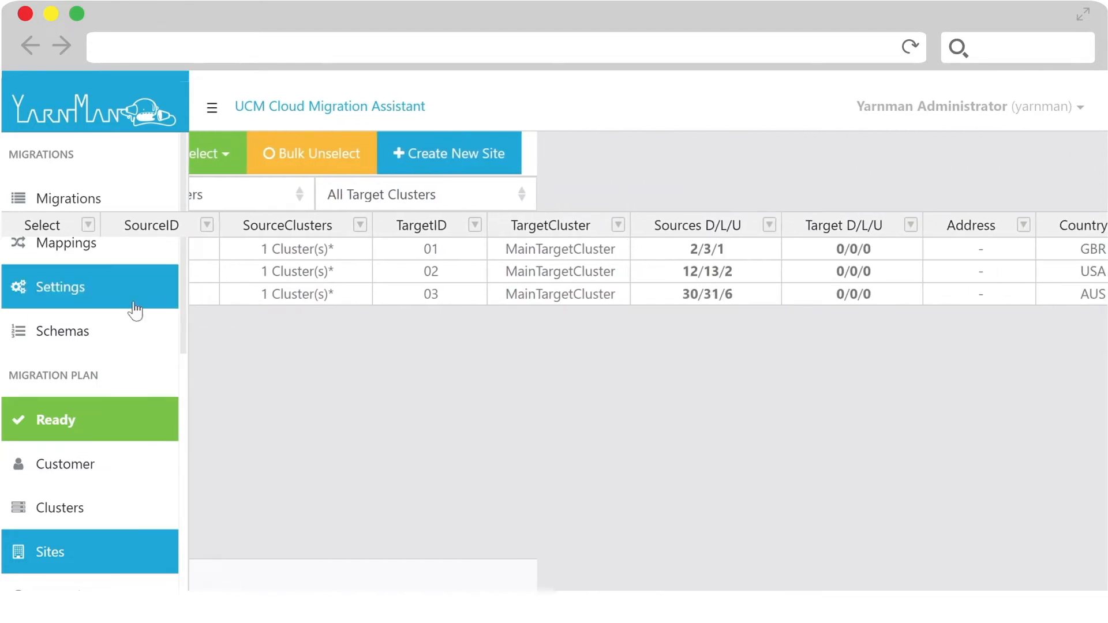
- Re-validate the migration with the three selected sites from its Ready page
left_click(82, 422)
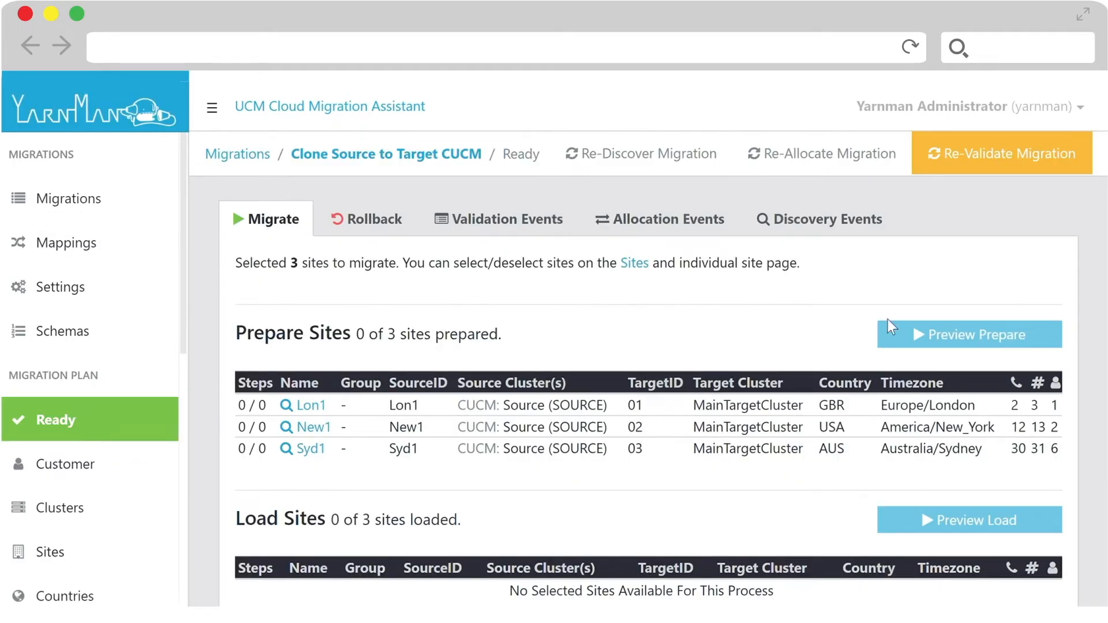
left_click(966, 164)
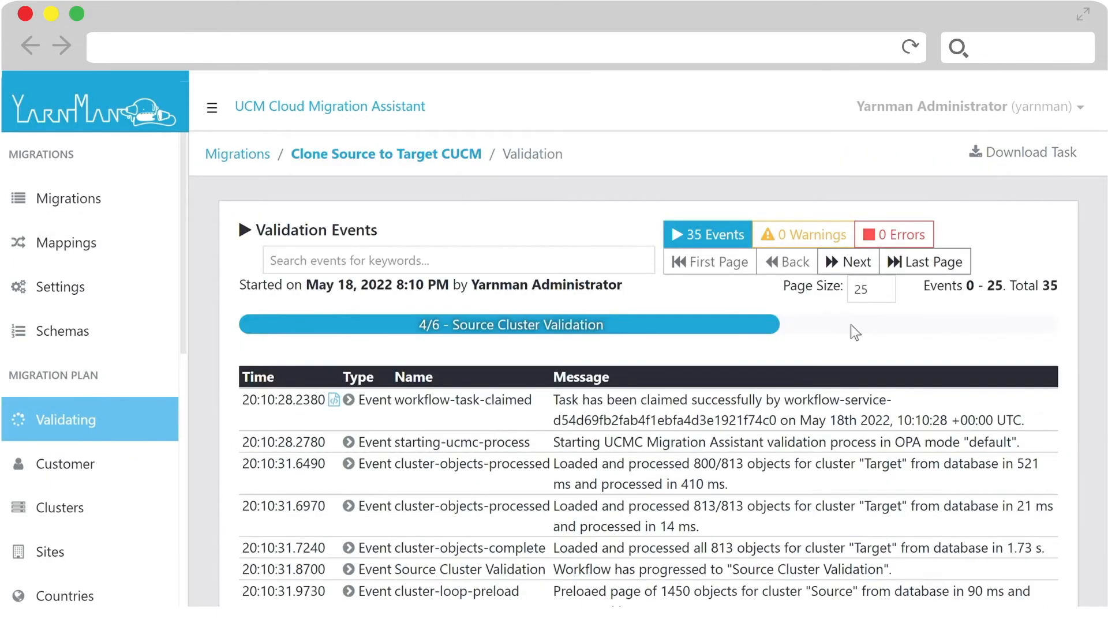
left_click(925, 262)
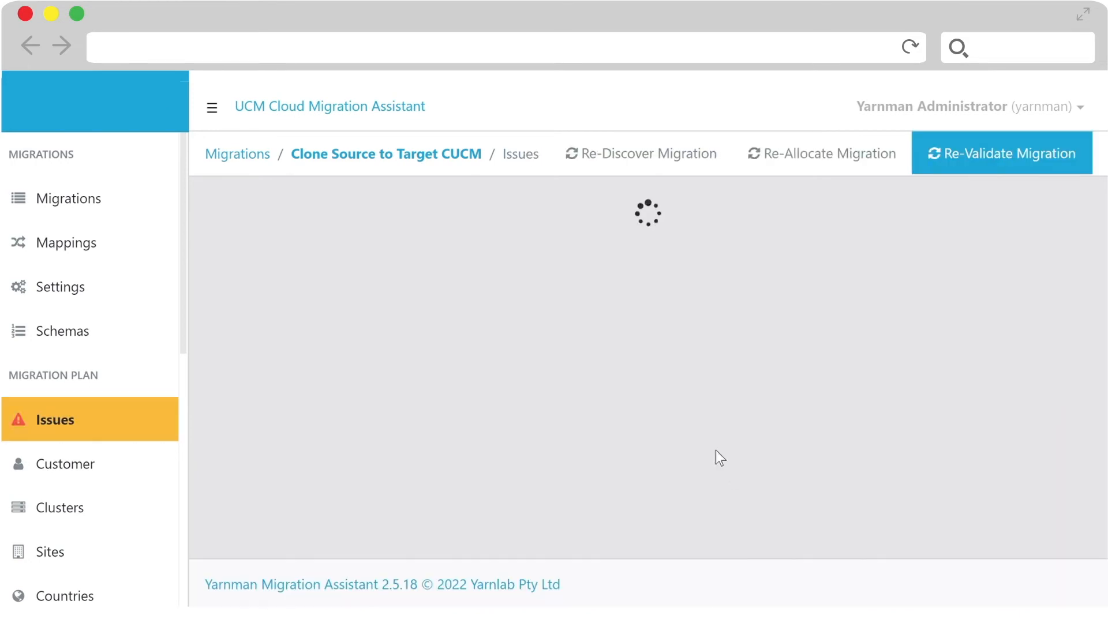
- List the unallocated source EM profiles and open Lon-emonly-UDP, syd-emonly-UDP and New-emonly-UDP for editing
left_click(621, 481)
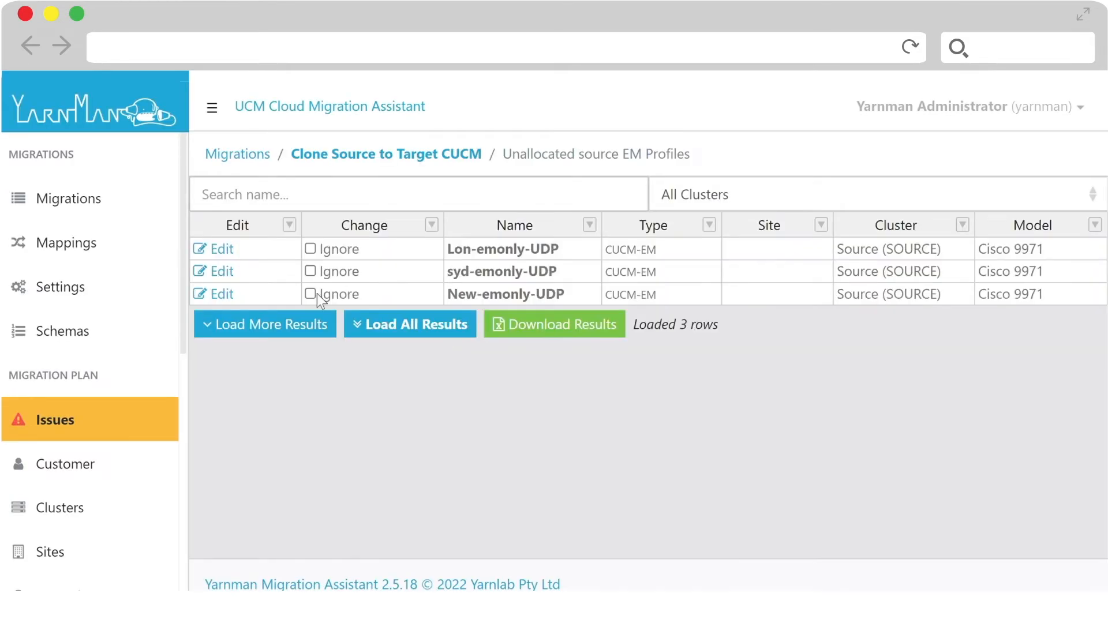
left_click(223, 252)
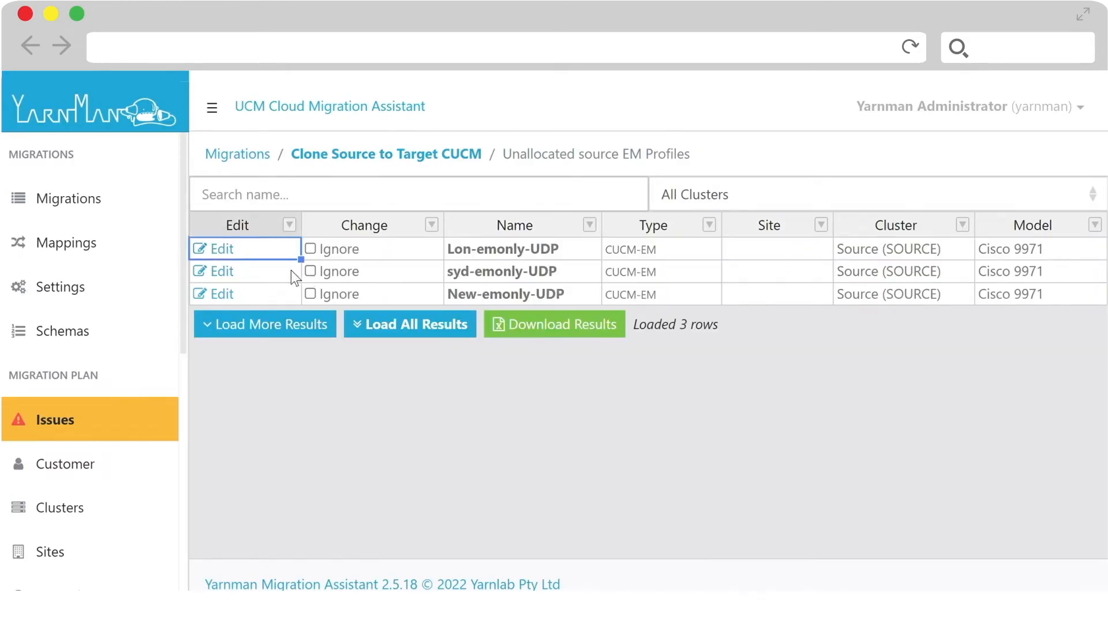
left_click(218, 273)
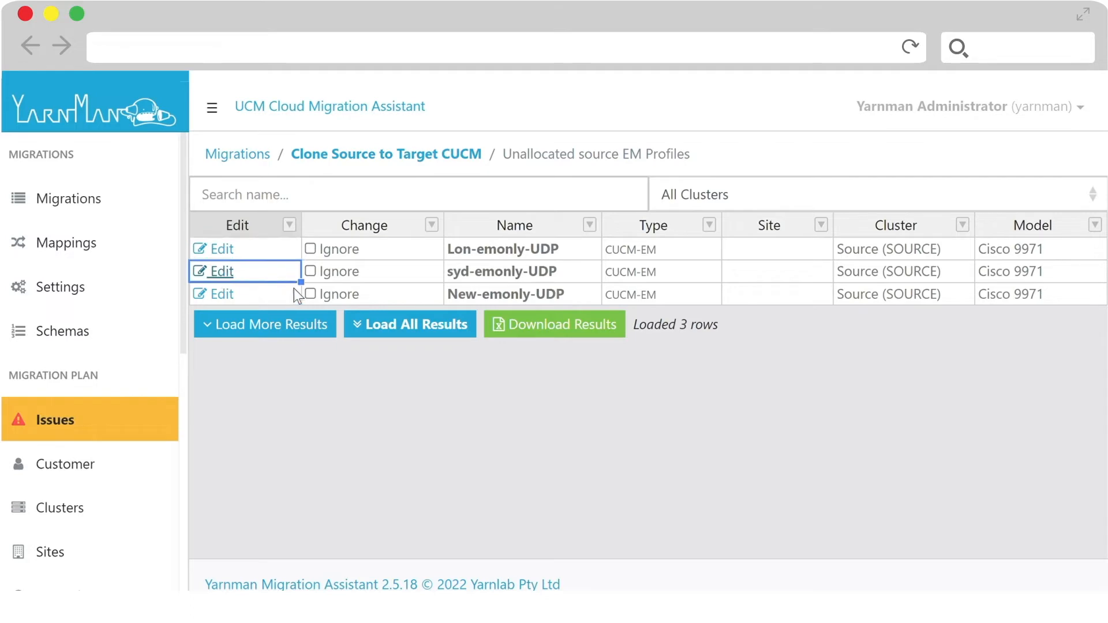
left_click(243, 292)
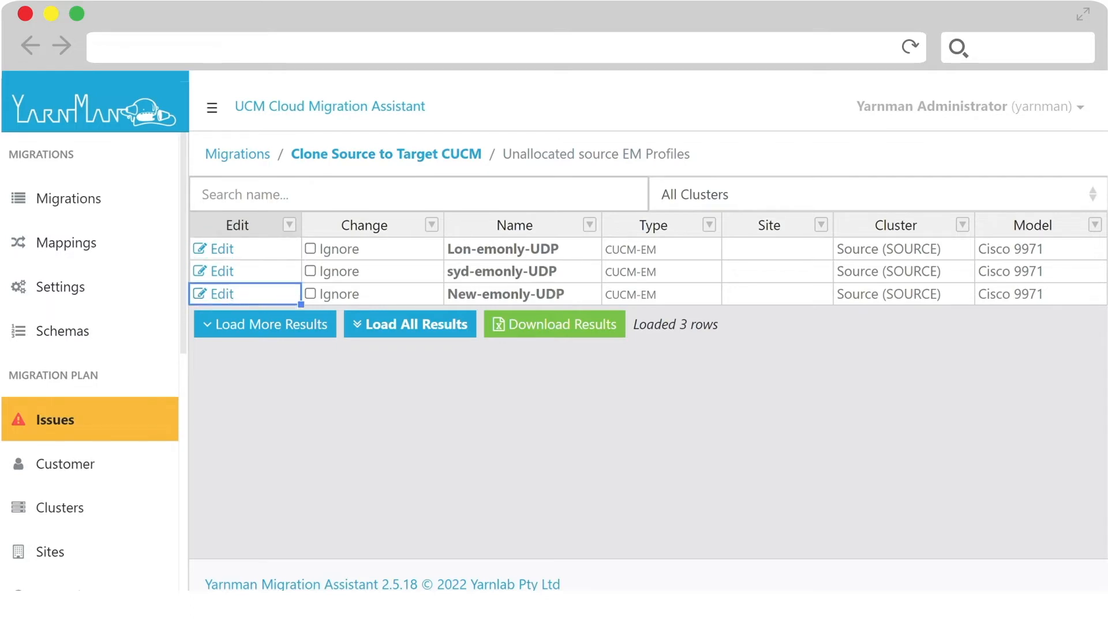
- Override the Lon-emonly-UDP profile with allocated site Lon1 and Change At During Site Load, and save it
key("ctrl+Tab")
scroll(693, 335, "down", 6)
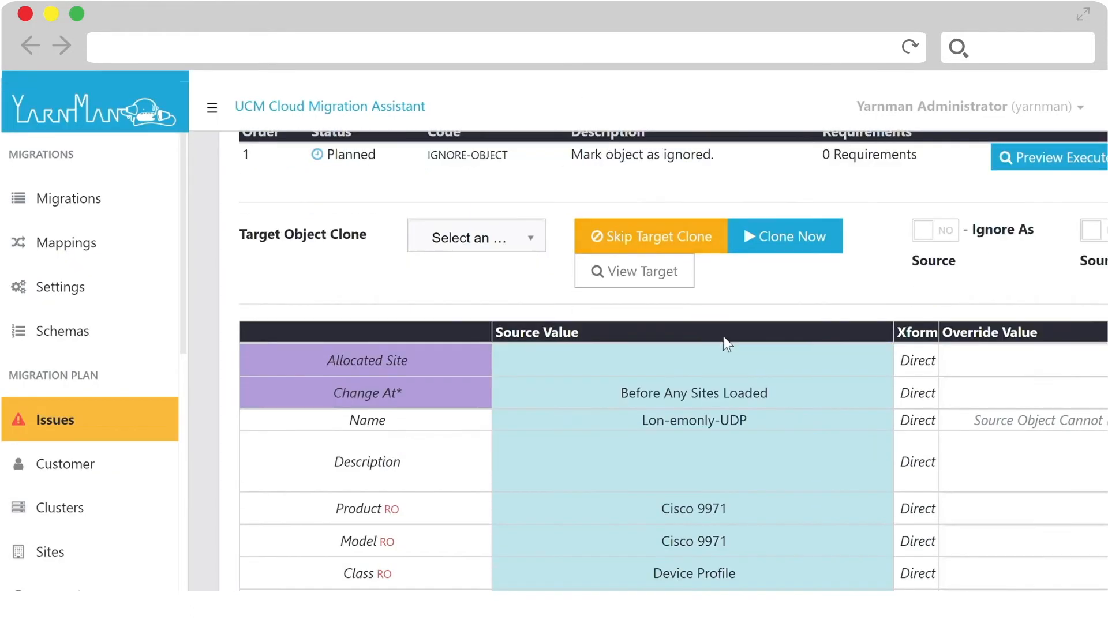
left_click(954, 362)
left_click(959, 421)
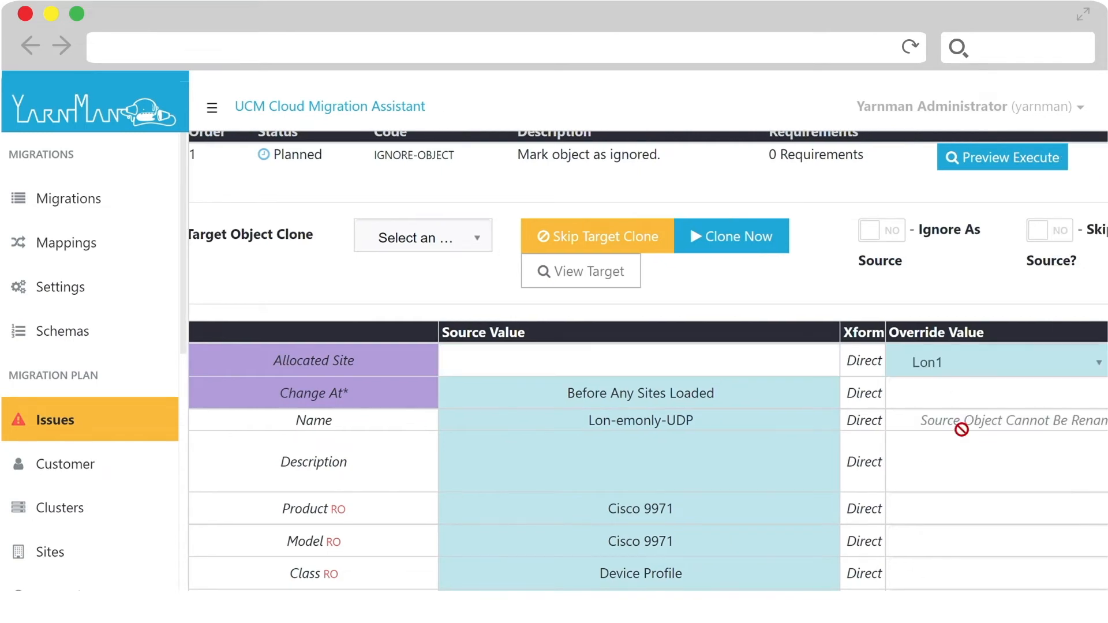
left_click(953, 393)
scroll(952, 346, "down", 5)
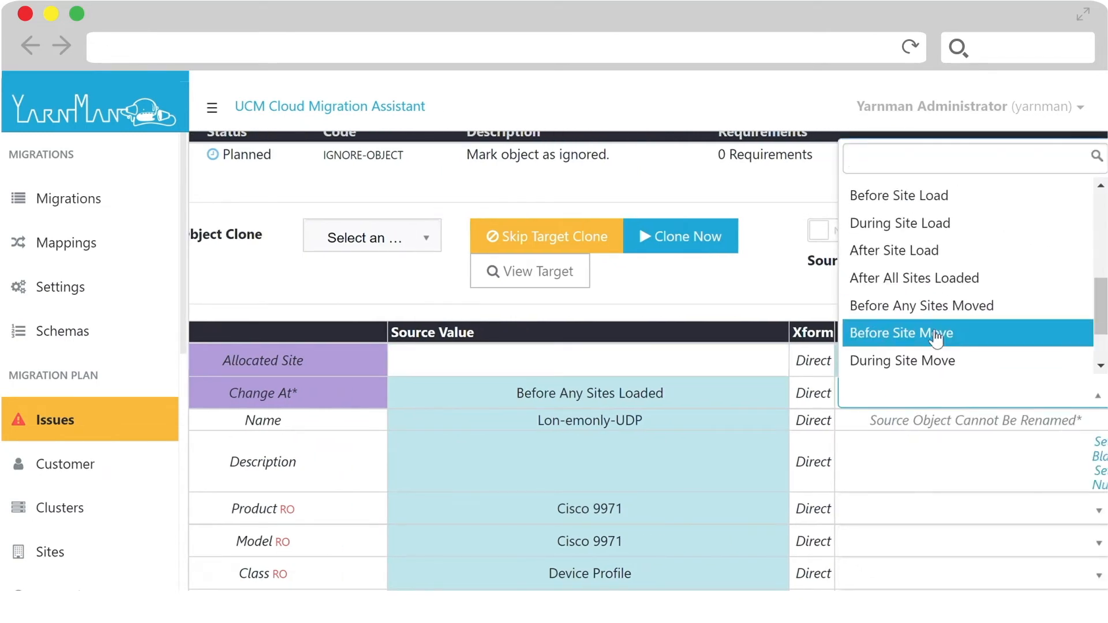
left_click(923, 222)
scroll(906, 246, "up", 7)
left_click(1044, 286)
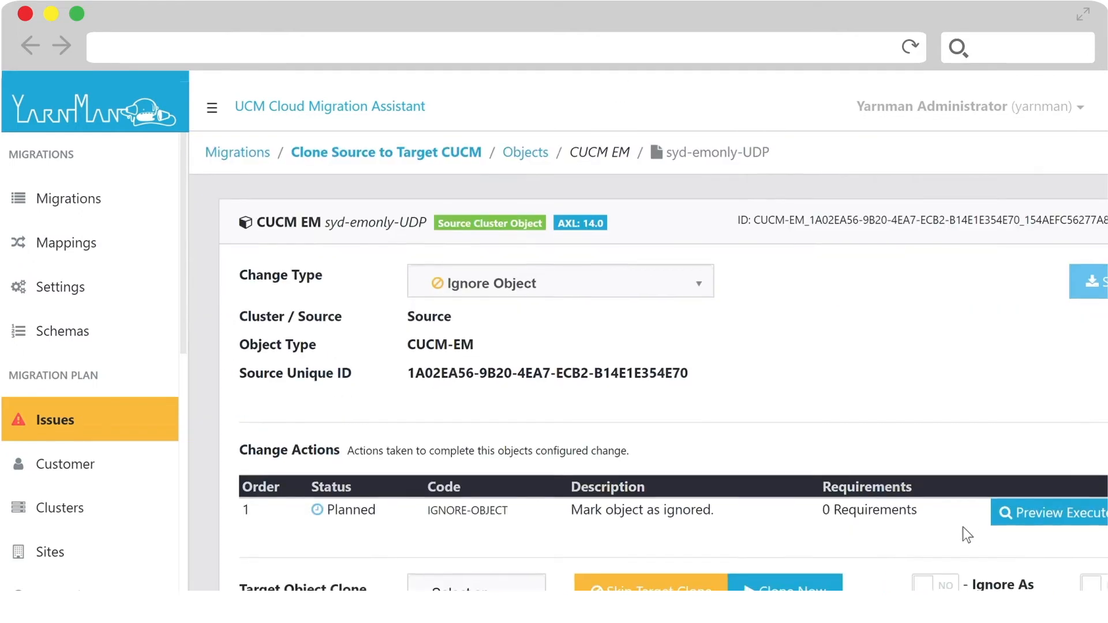
- Override the syd-emonly-UDP profile's allocated site with Syd1, override its Change At stage, and save it
scroll(963, 528, "down", 6)
left_click(968, 363)
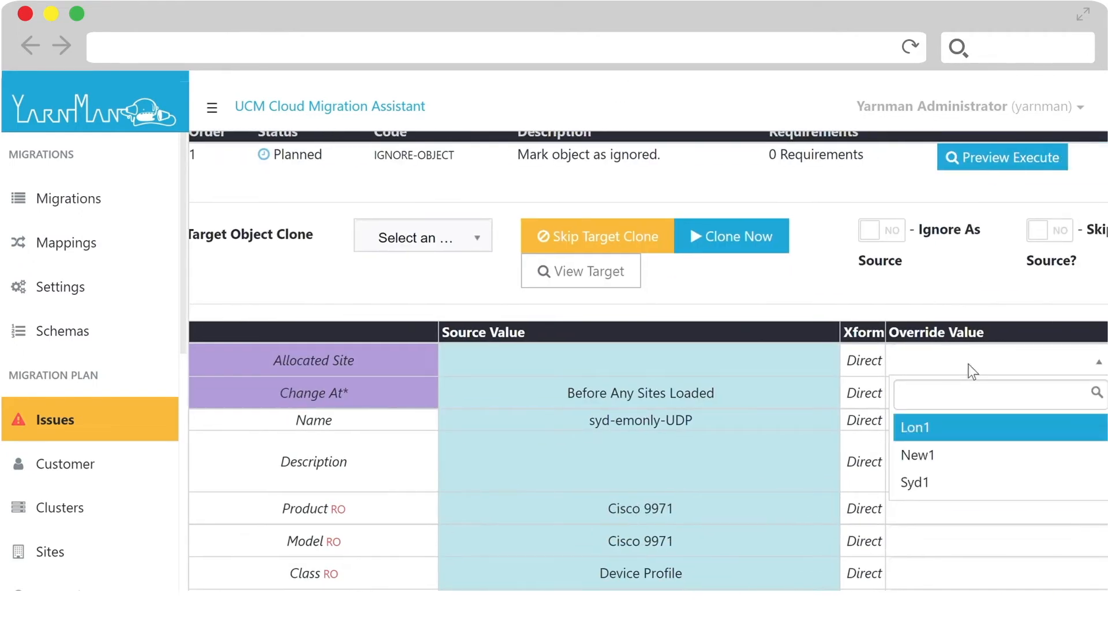
left_click(953, 476)
left_click(966, 396)
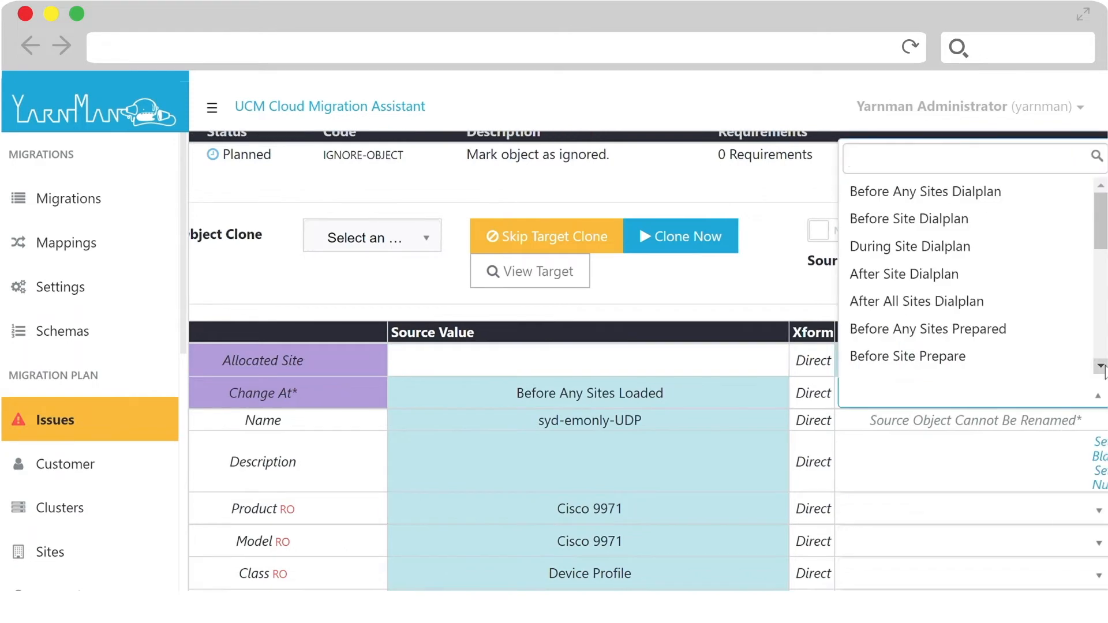
scroll(1100, 364, "down", 3)
left_click(953, 363)
scroll(947, 338, "up", 6)
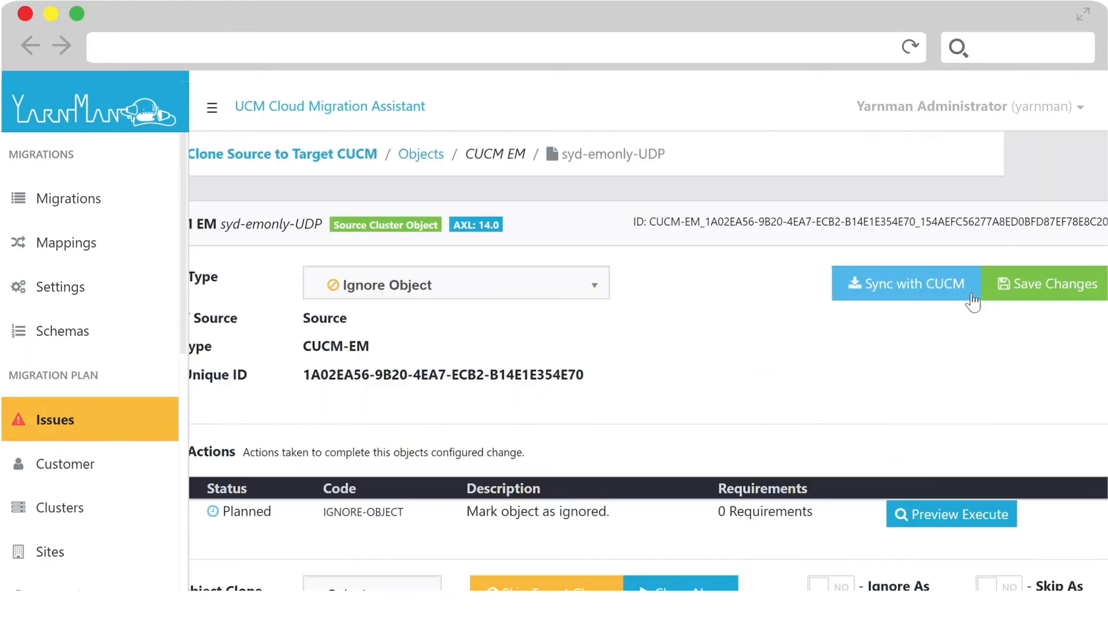
left_click(1022, 284)
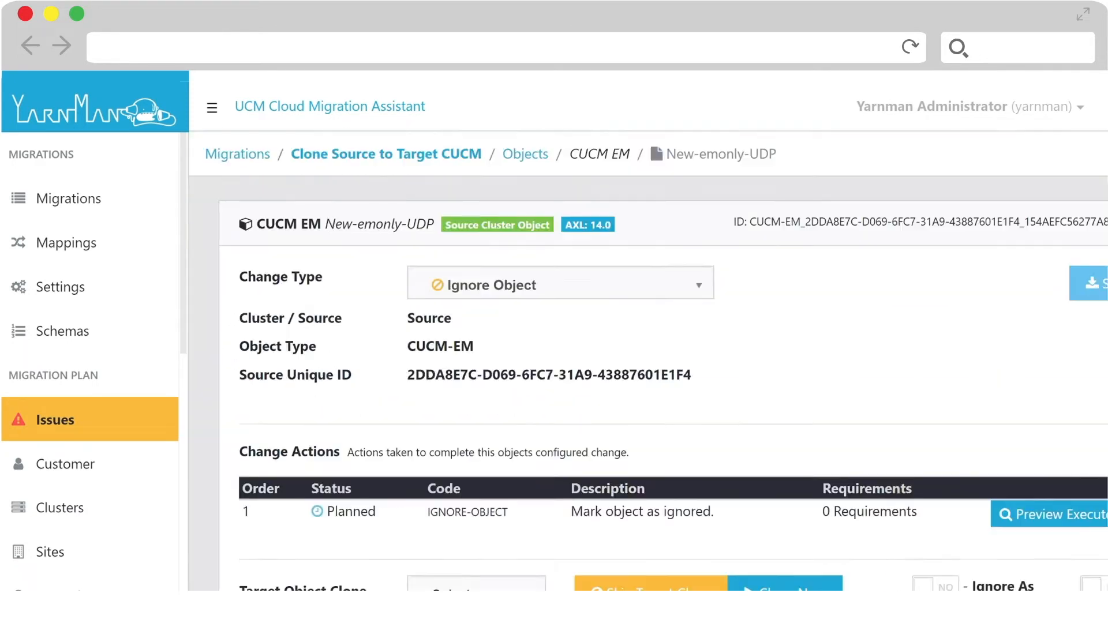
- Override the New-emonly-UDP profile with allocated site New1 and Change At During Site Load, and save it
scroll(742, 173, "down", 10)
left_click(1021, 275)
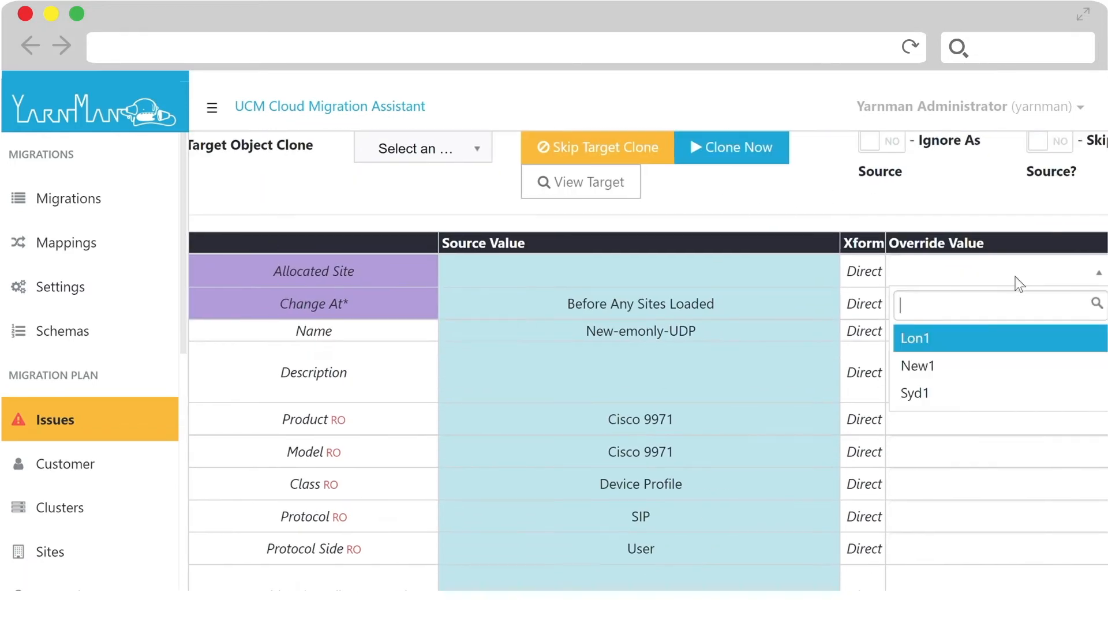
left_click(984, 366)
left_click(985, 310)
scroll(990, 346, "down", 5)
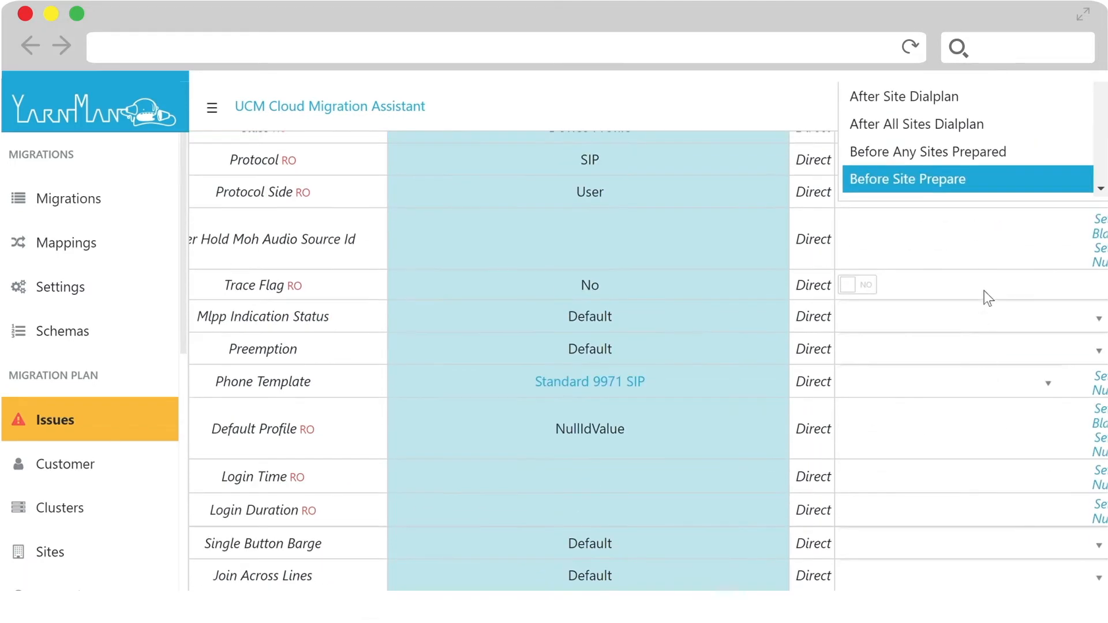
scroll(923, 167, "up", 3)
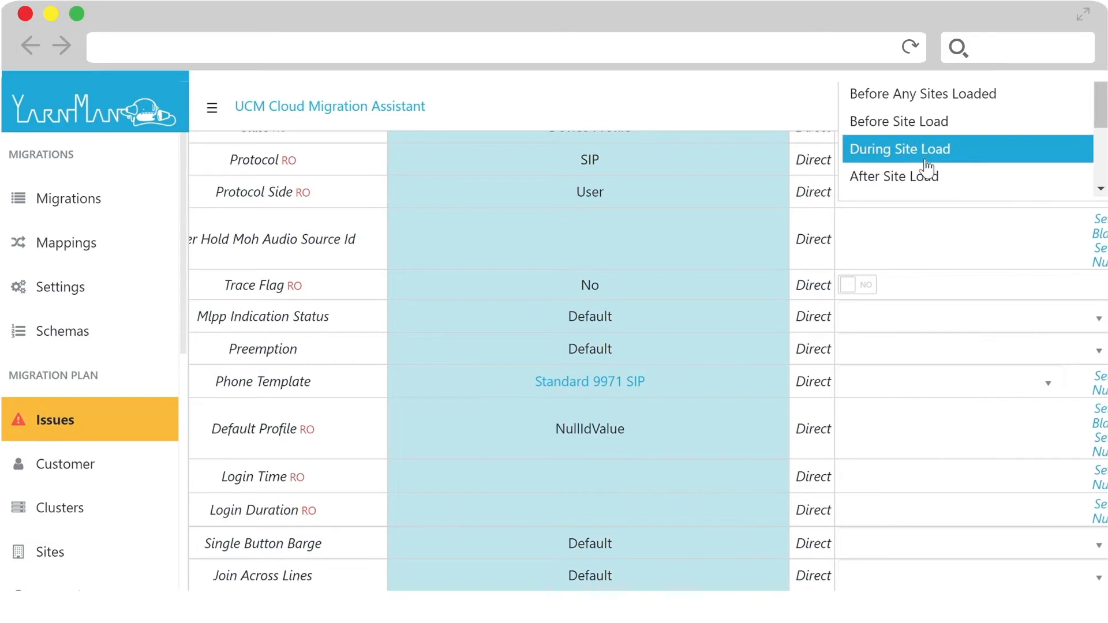
left_click(923, 153)
scroll(966, 253, "up", 8)
left_click(1006, 284)
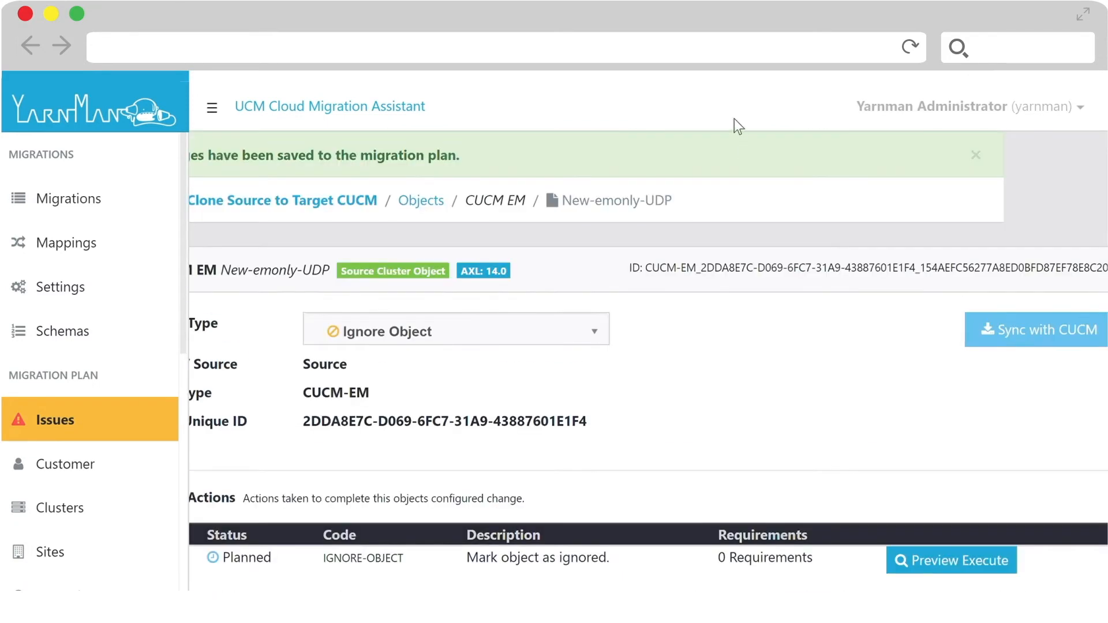
- Close the edited EM profiles and their list, and re-validate the migration from its issues page
key("ctrl+w")
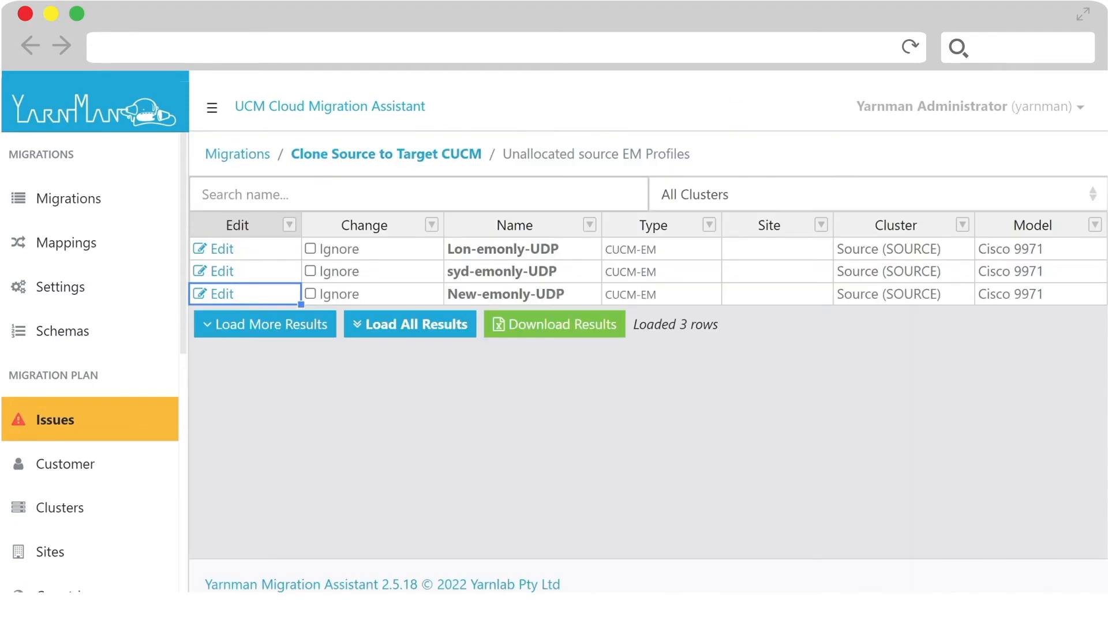
key("ctrl+w")
left_click(952, 162)
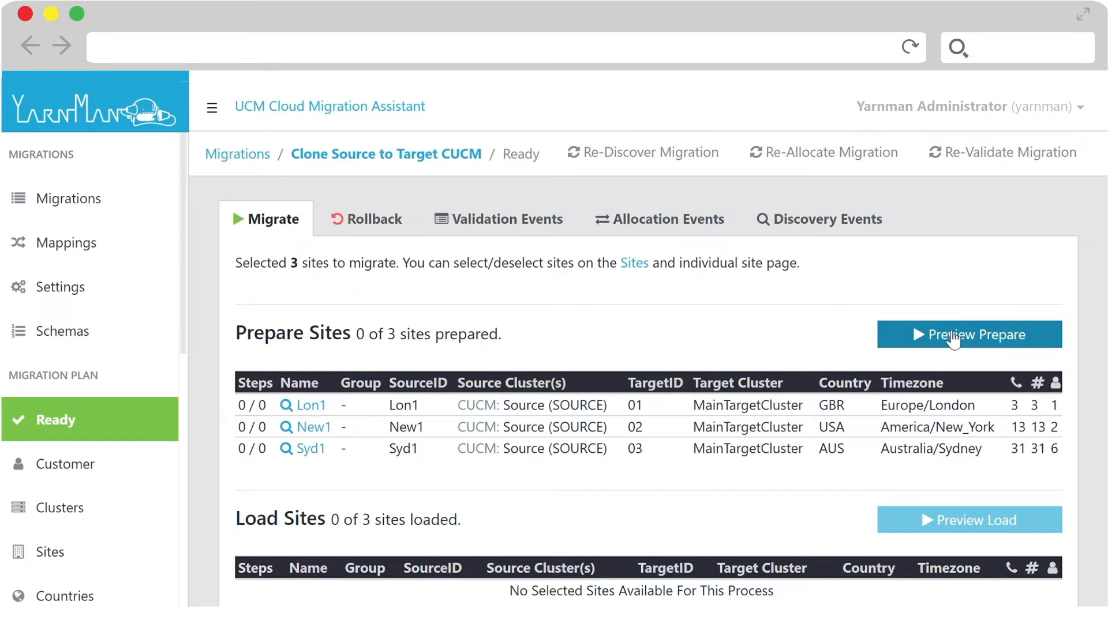
- Preview the prepare stage for the three selected sites, start it with rollback enabled, and return to the Ready page
left_click(952, 336)
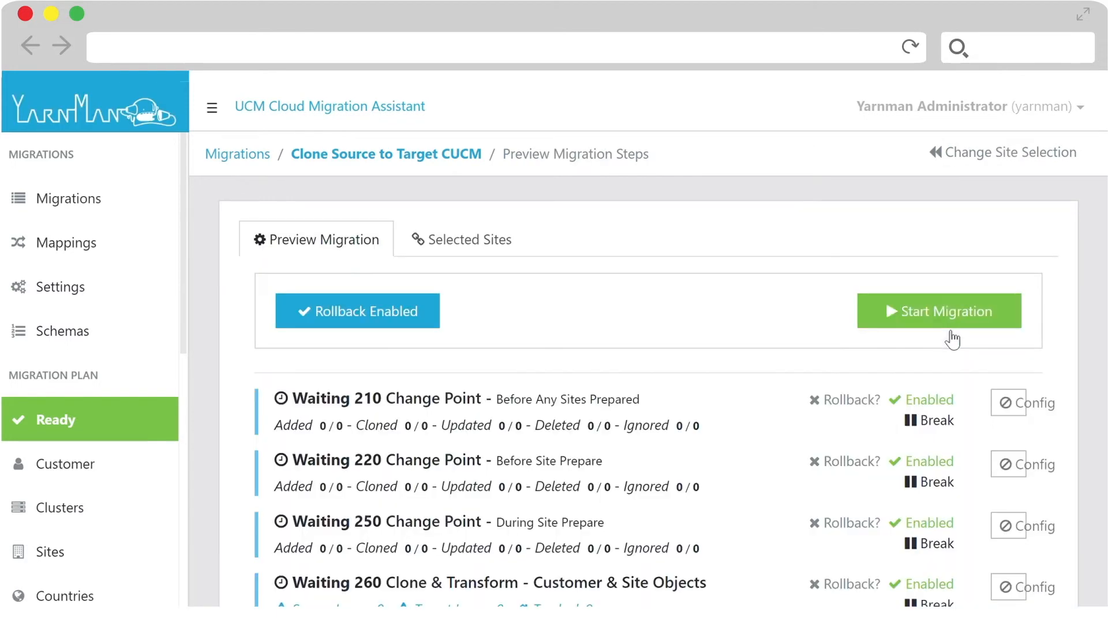
left_click(953, 317)
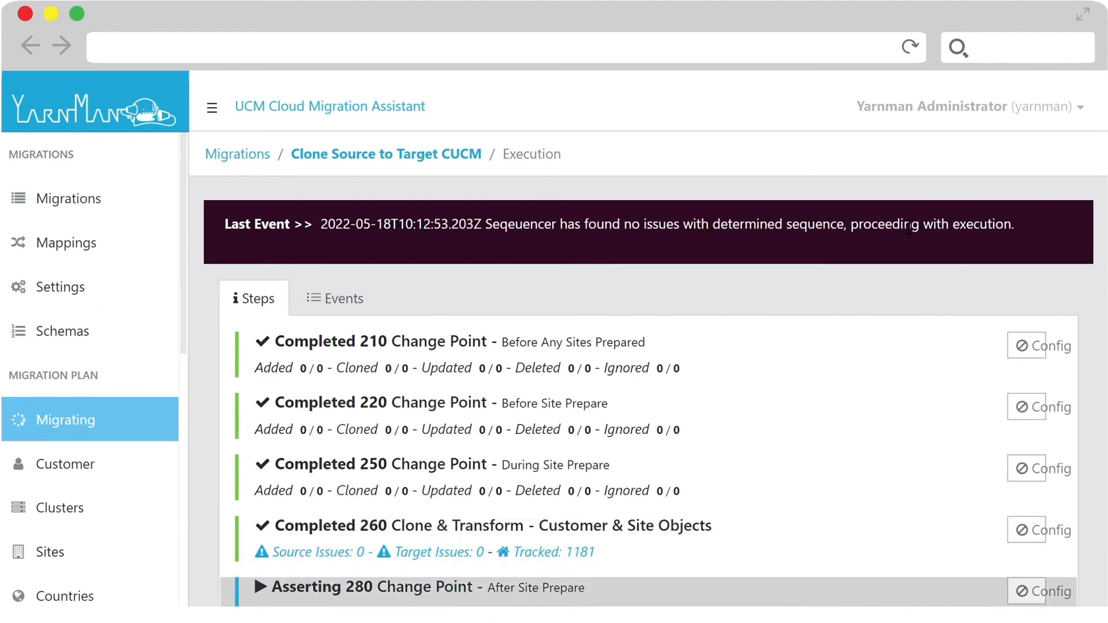
scroll(741, 385, "down", 2)
scroll(741, 385, "up", 2)
left_click(864, 162)
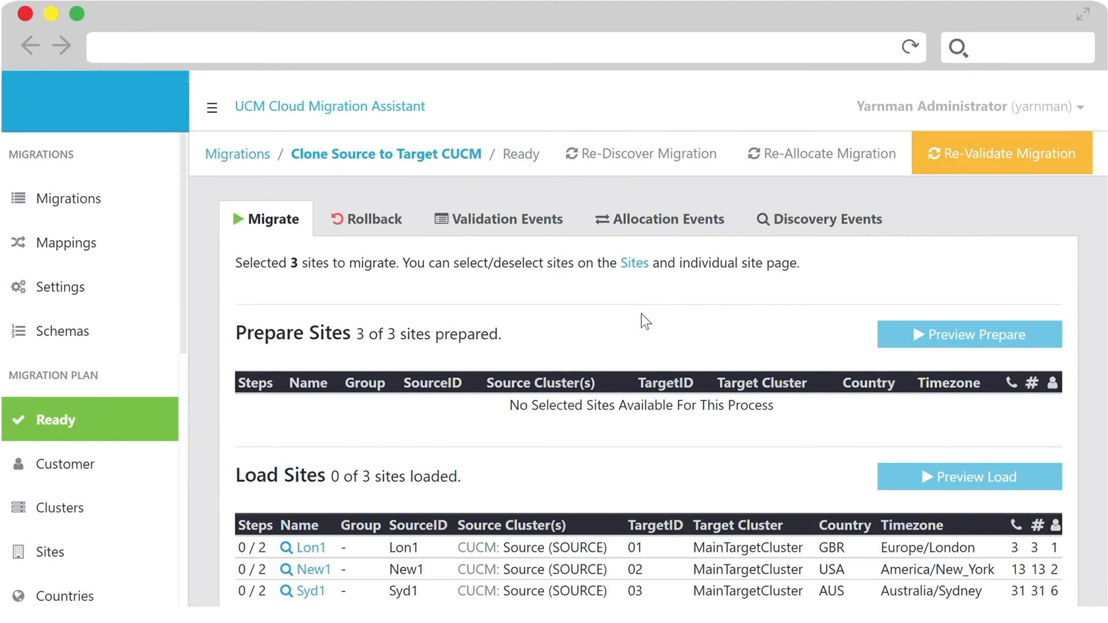
- Look over the load and move site sections and re-validate the migration with the prepared sites
scroll(645, 318, "down", 3)
scroll(649, 323, "up", 3)
left_click(946, 155)
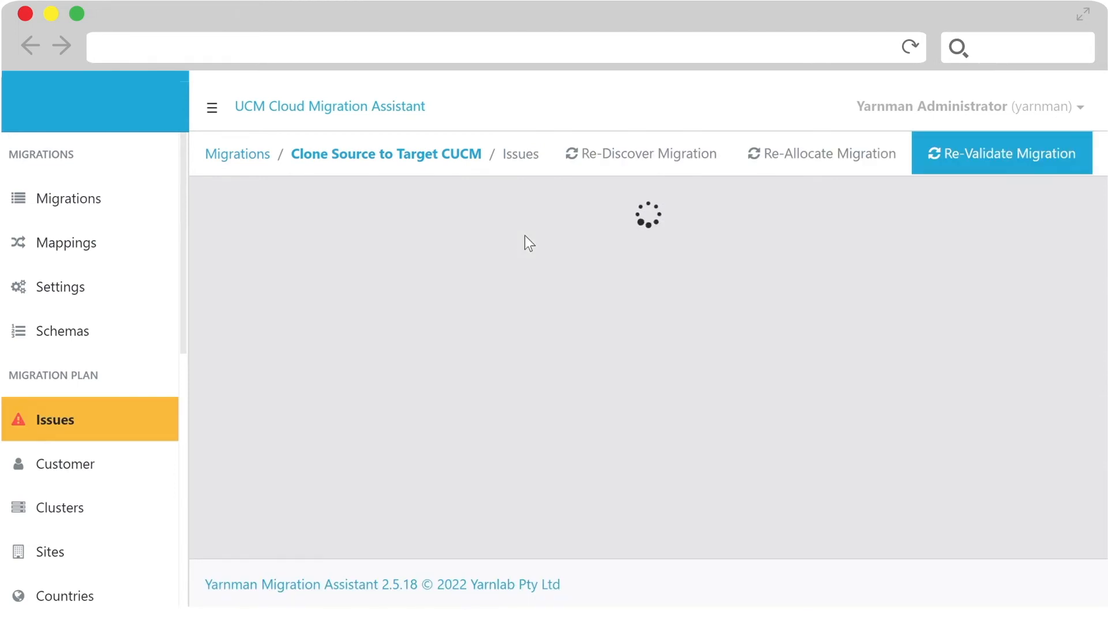
- Bulk change the Syd1-DP device pool's dependent objects to During Site Load and move the Syd1-LOC location to Before Any Sites Loaded
scroll(435, 264, "down", 2)
scroll(438, 265, "up", 2)
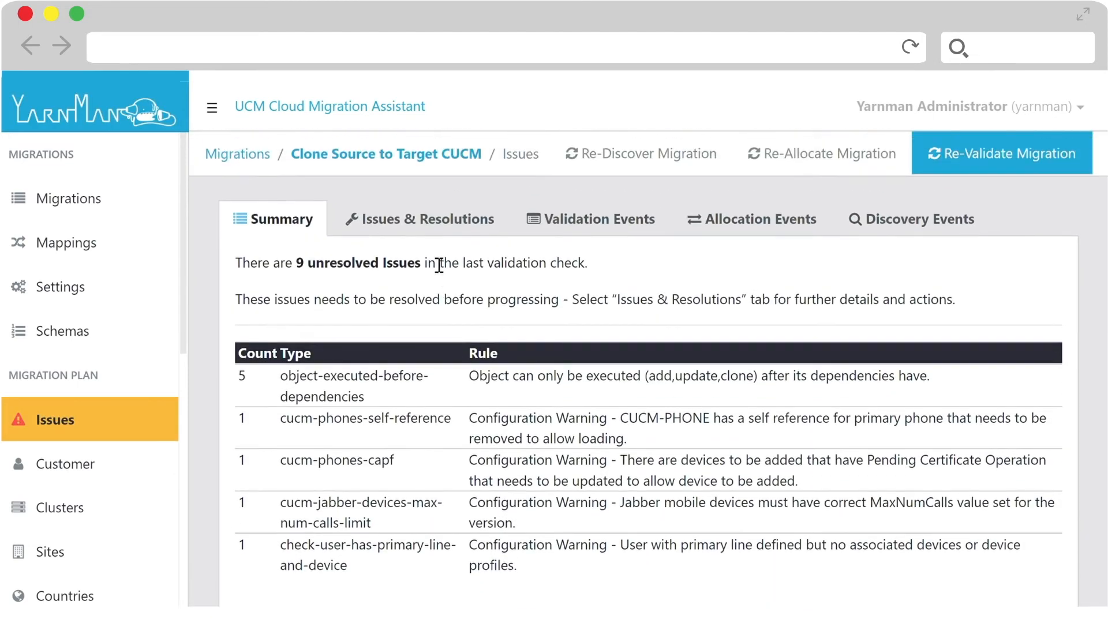
left_click(436, 228)
scroll(455, 254, "down", 5)
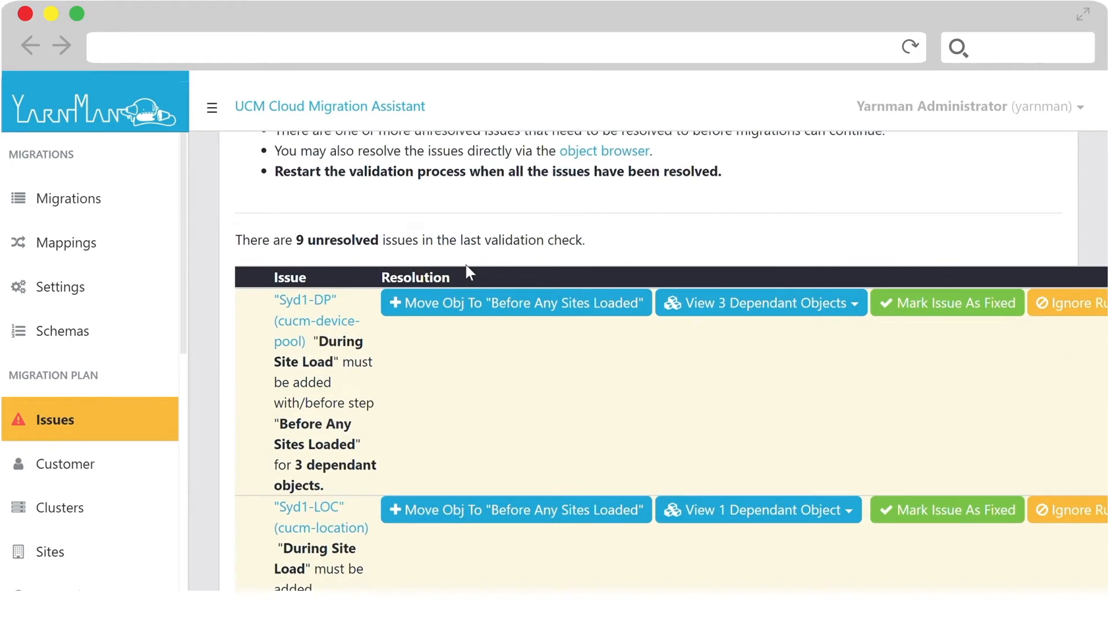
left_click(732, 299)
left_click(760, 335)
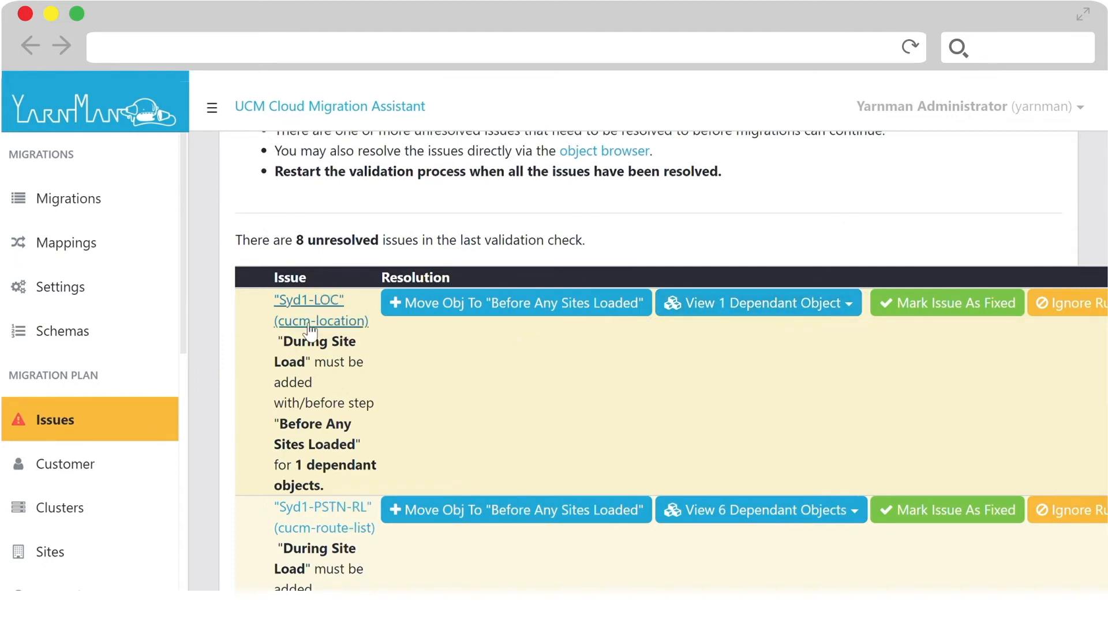
left_click(522, 310)
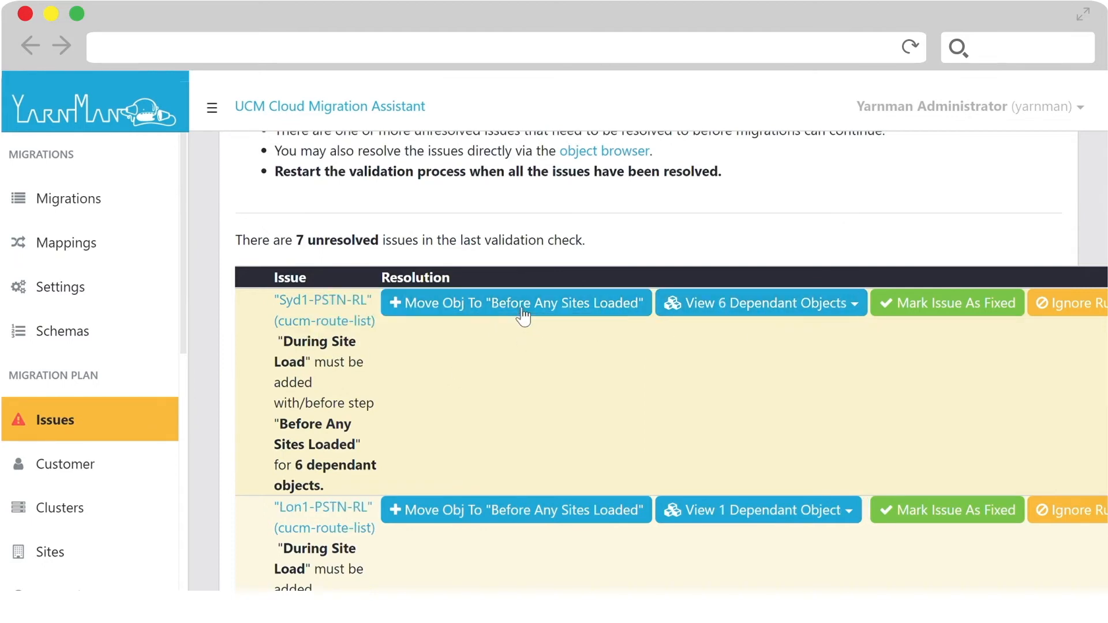
- Bulk change all dependent objects of the route lists Syd1-PSTN-RL, Lon1-PSTN-RL and New1-PSTN-RL to During Site Load
left_click(735, 313)
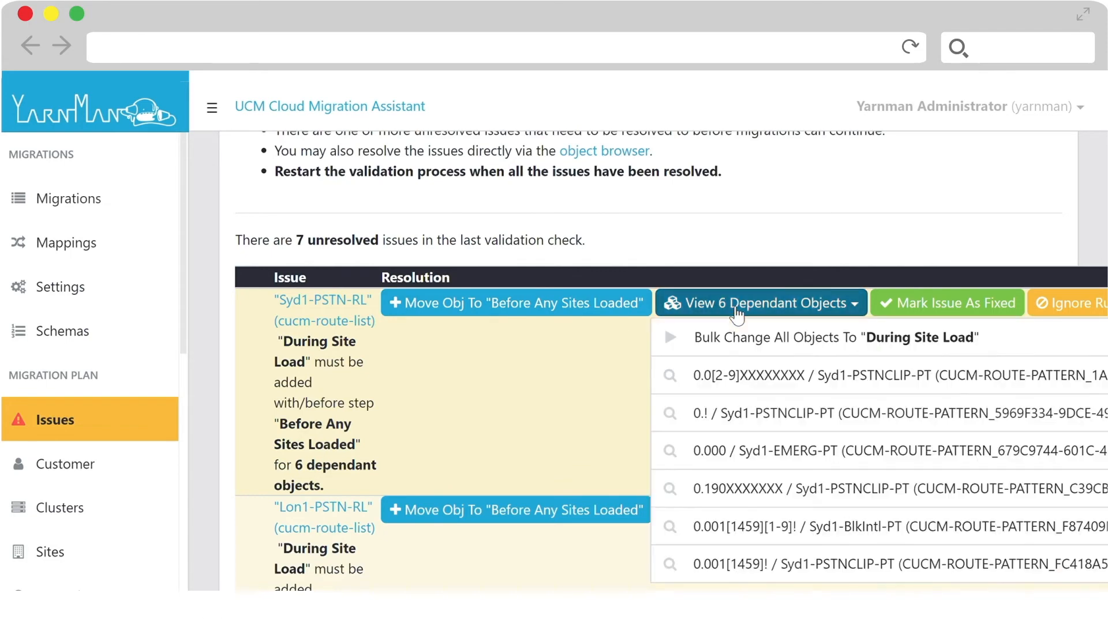
left_click(766, 346)
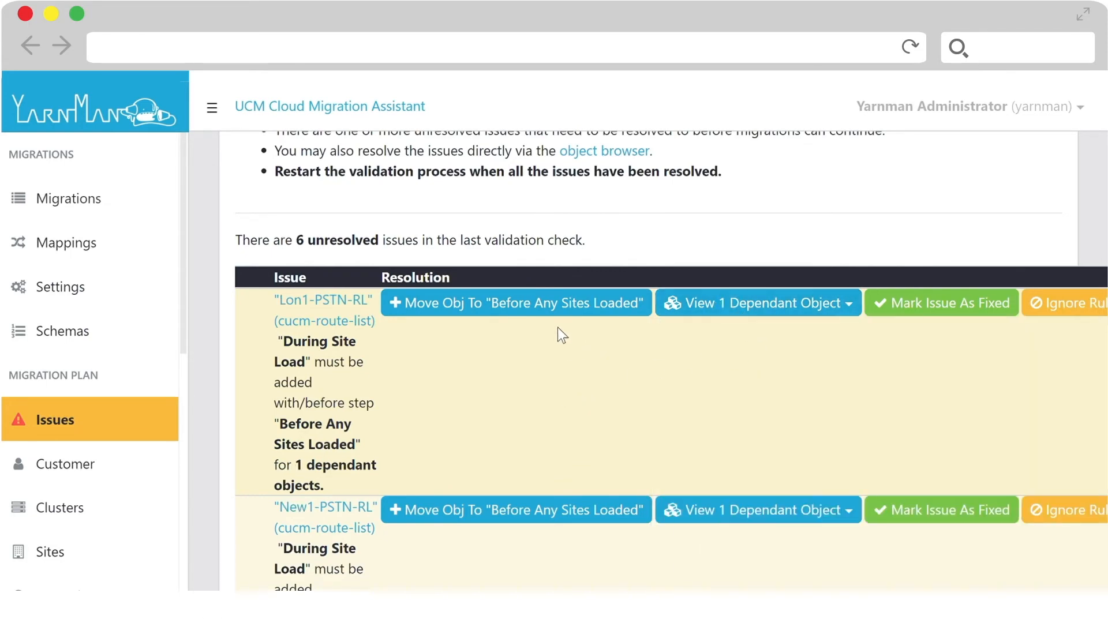
left_click(714, 317)
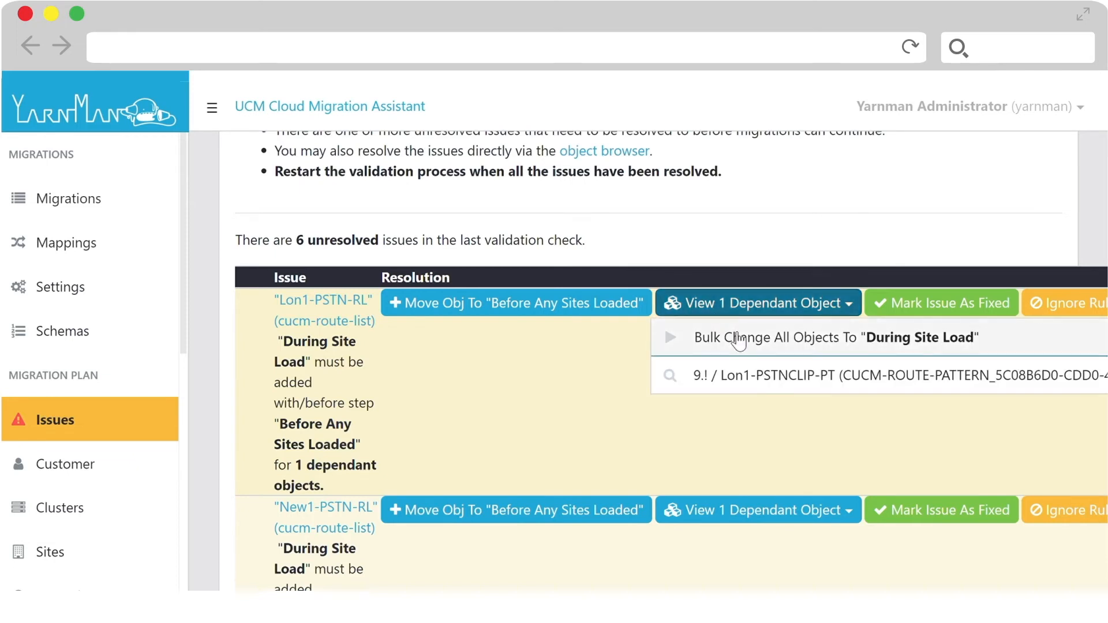
left_click(733, 334)
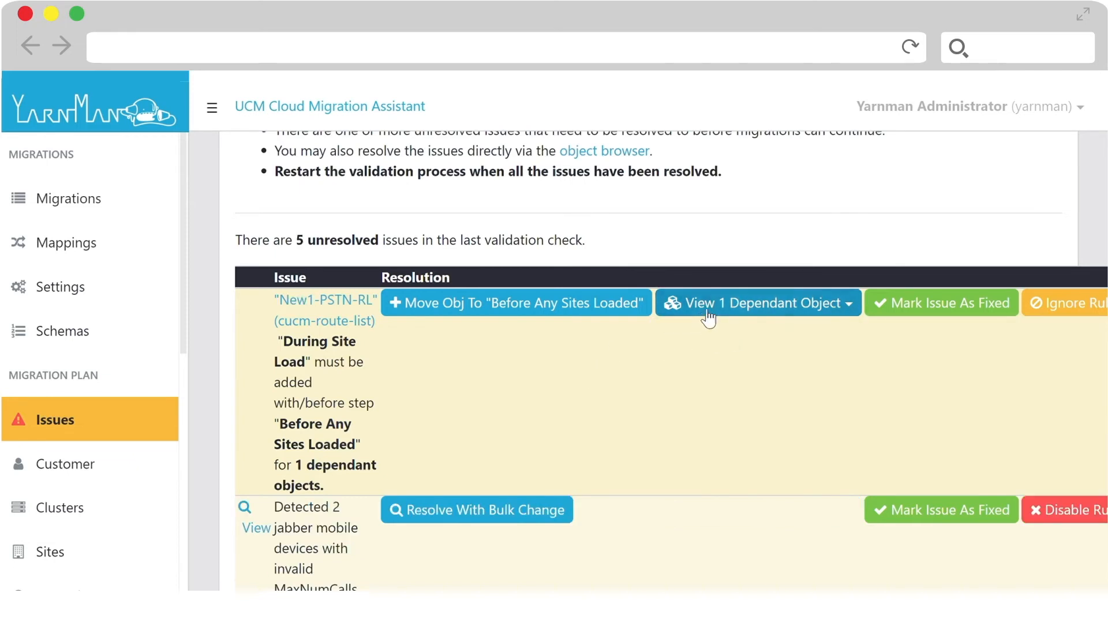
left_click(725, 305)
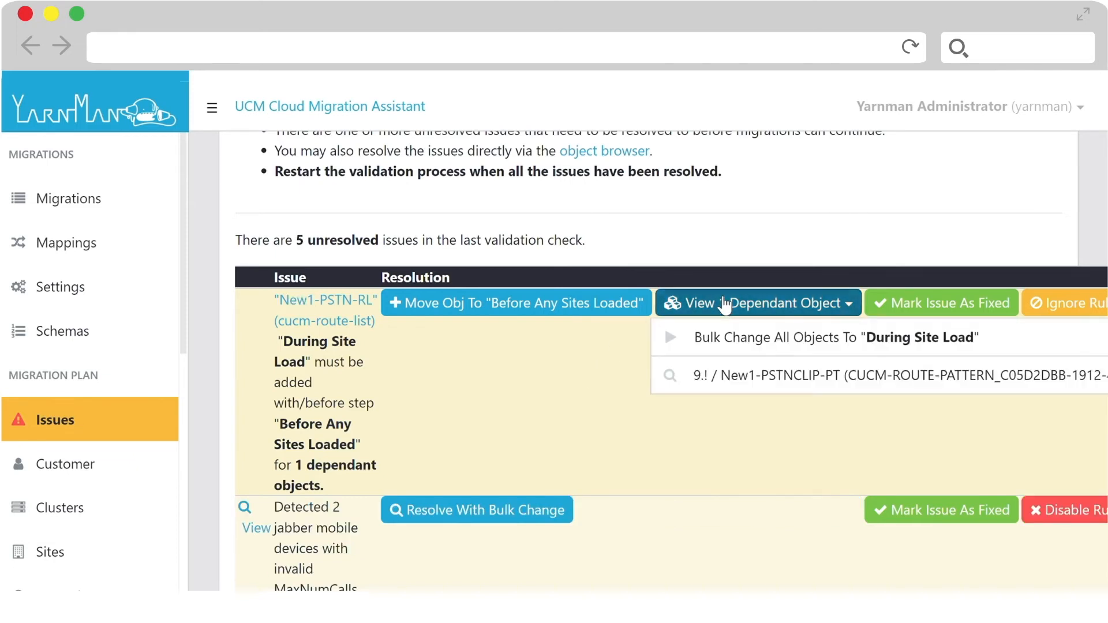
left_click(733, 335)
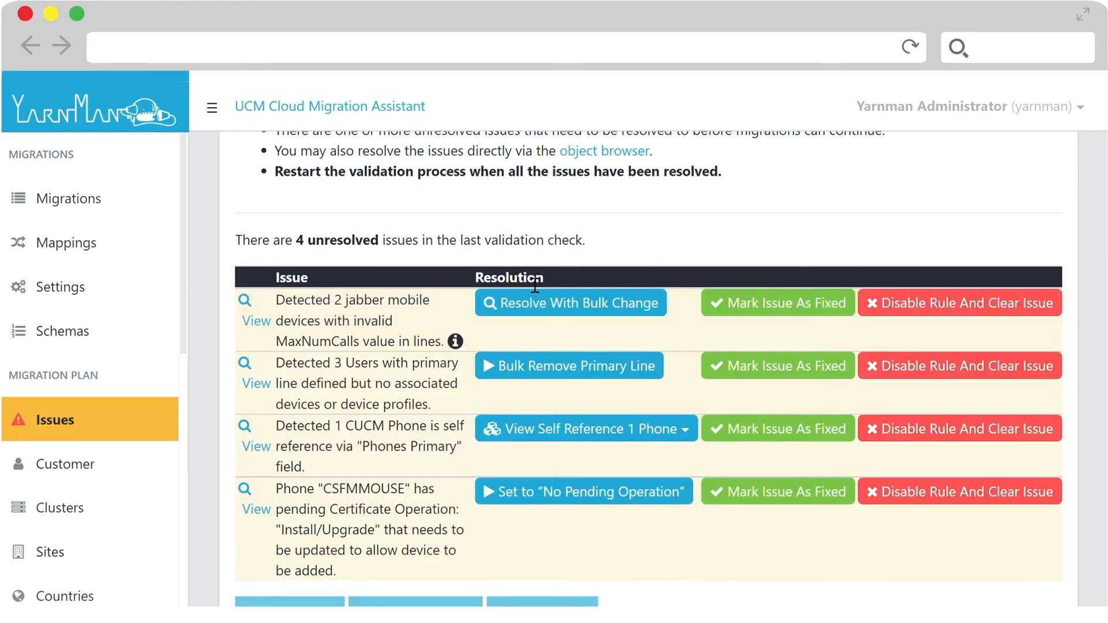
- Resolve the Jabber mobile devices' invalid MaxNumCalls issue with a bulk change and mark it as fixed
left_click(551, 311)
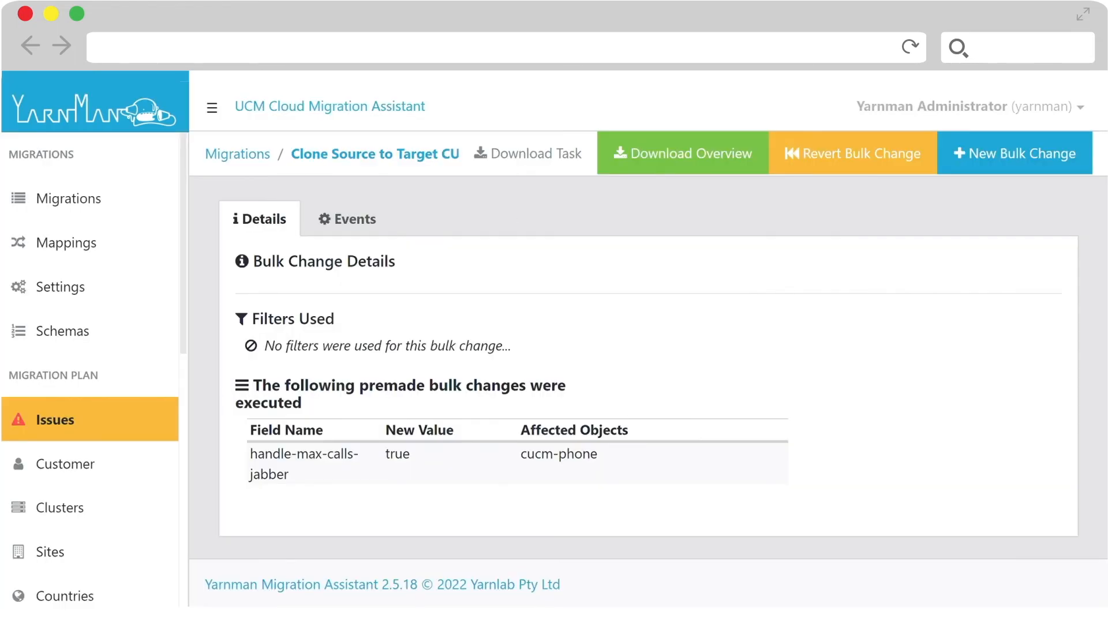
key("alt+Left")
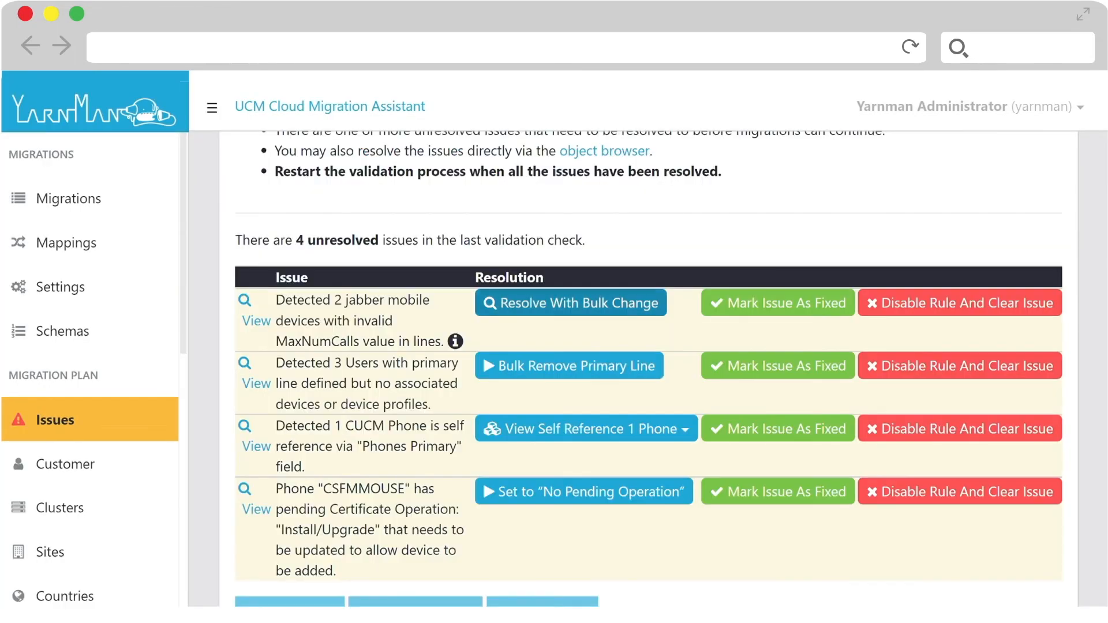
left_click(780, 305)
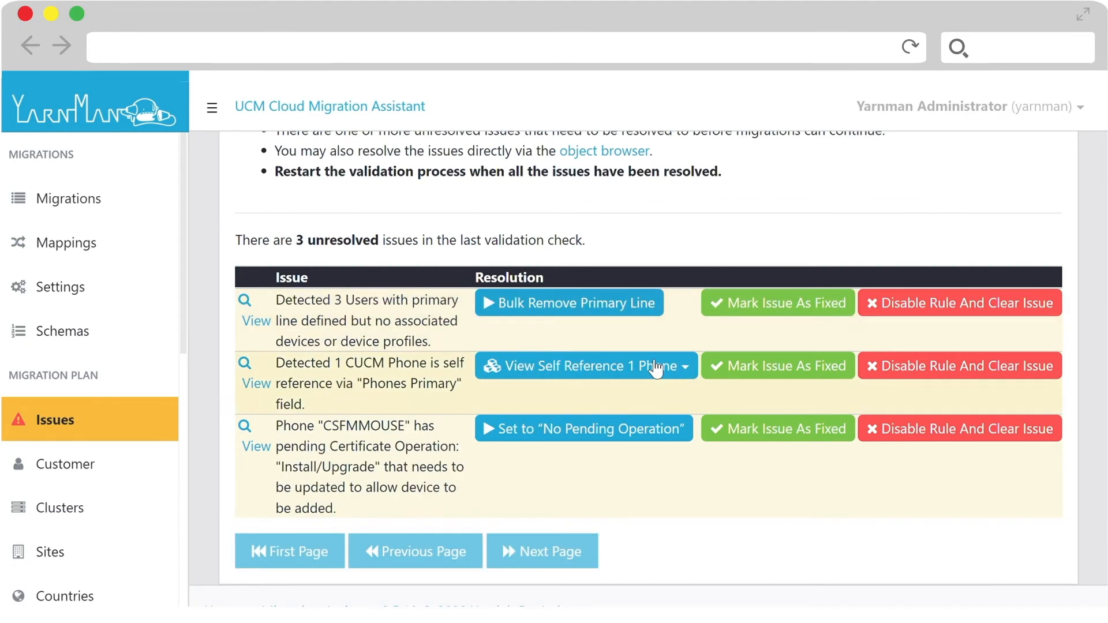
- Bulk remove the primary line from the users without associated devices and the self reference from the CUCM phone CSFMMOUSE10
left_click(576, 312)
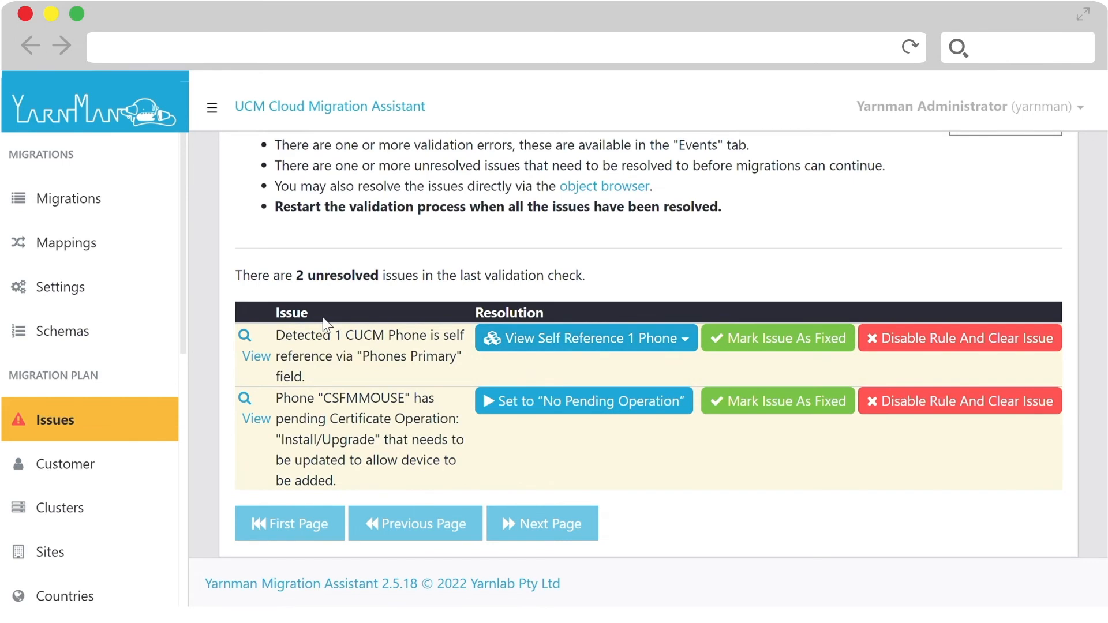
left_click(559, 346)
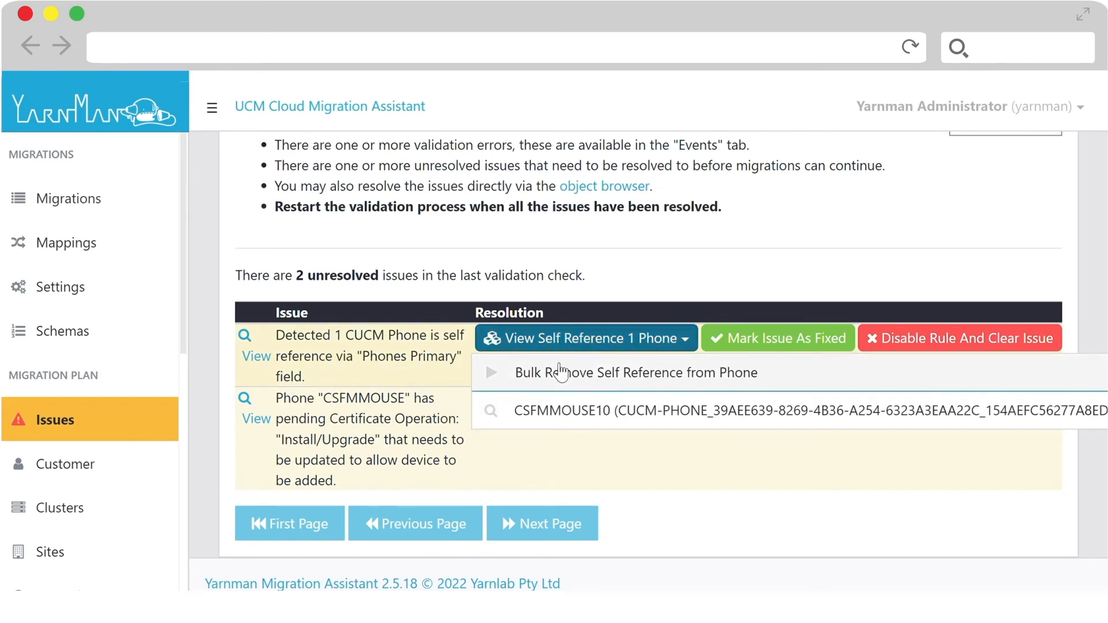
left_click(560, 372)
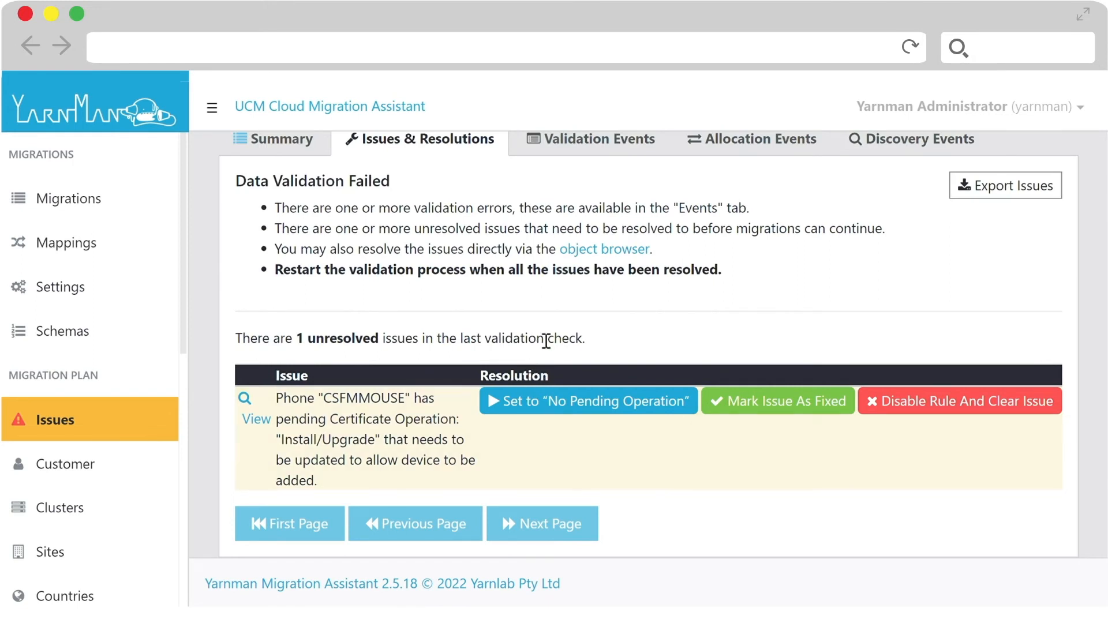
- Set the phone CSFMMOUSE's pending certificate operation to "No Pending Operation" and re-validate the migration
left_click(571, 412)
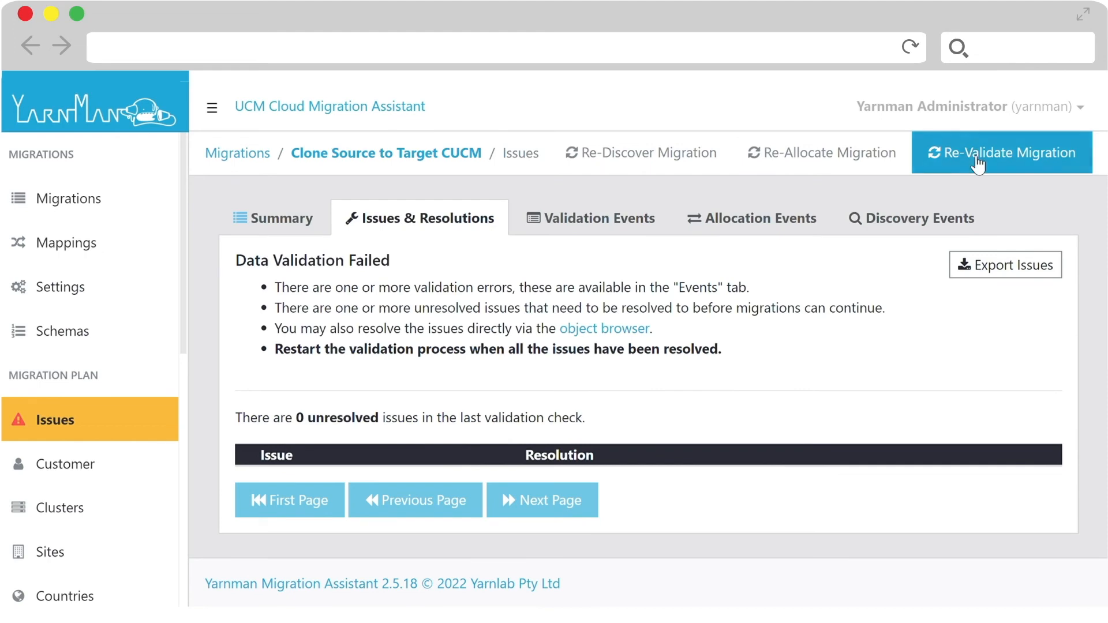
left_click(977, 165)
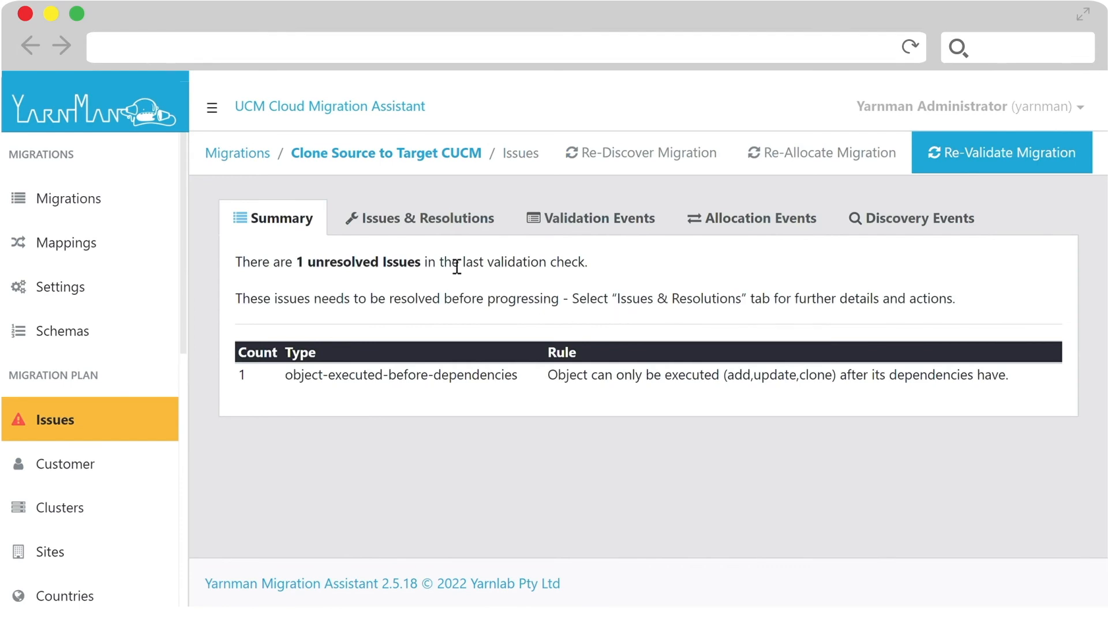
- Resolve the New1-LOC location's dependency issue by moving it to Before Any Sites Loaded, and re-validate the migration
left_click(438, 230)
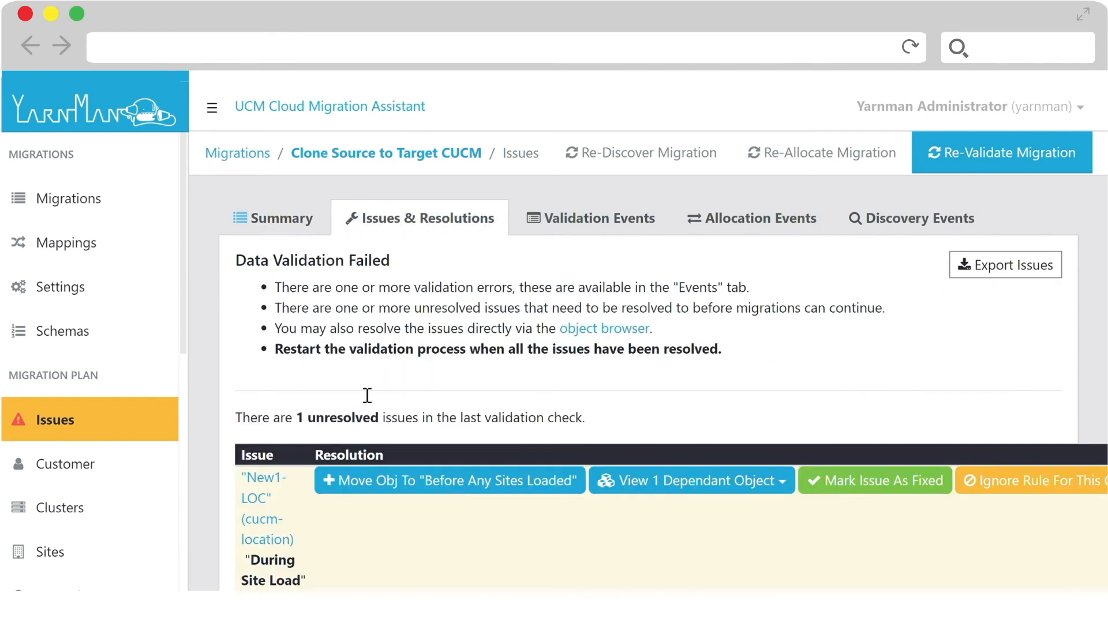
scroll(419, 499, "down", 3)
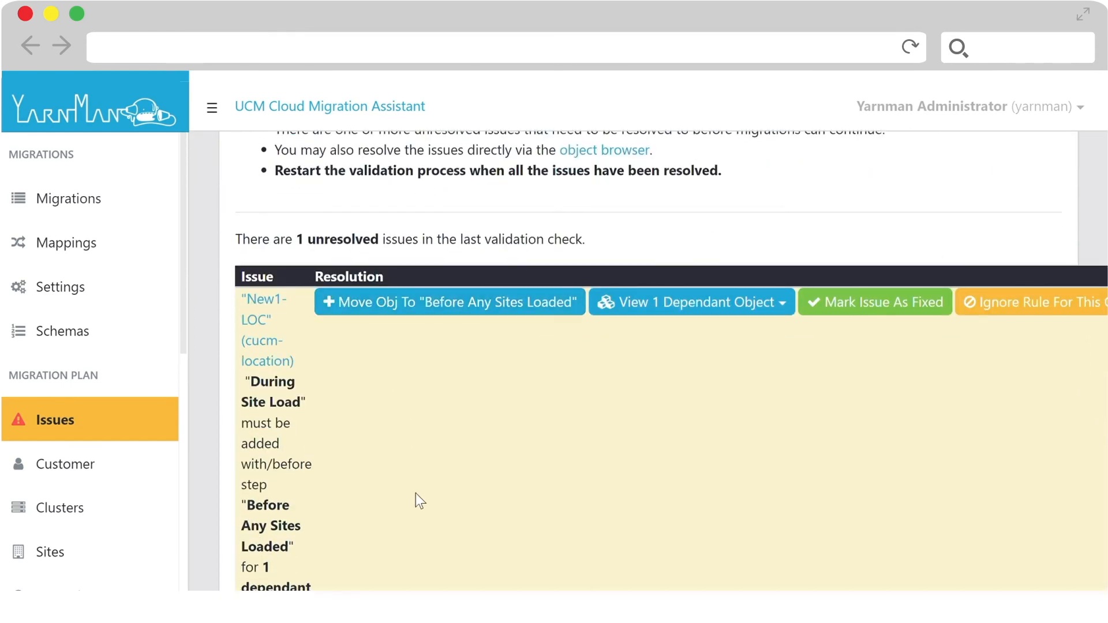
scroll(416, 493, "up", 2)
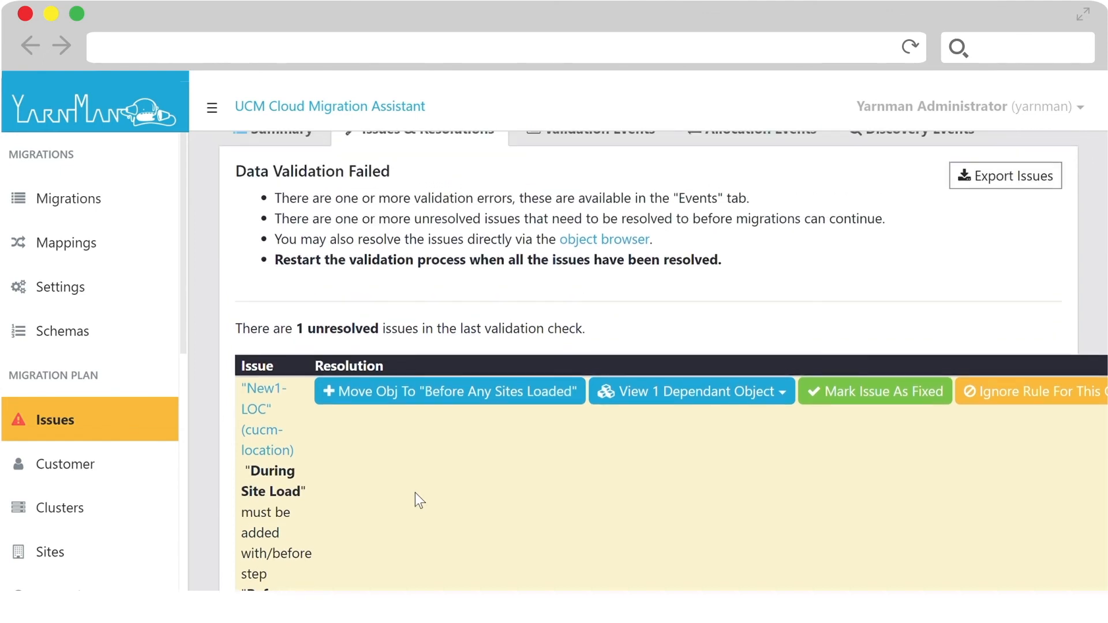
left_click(434, 396)
left_click(432, 392)
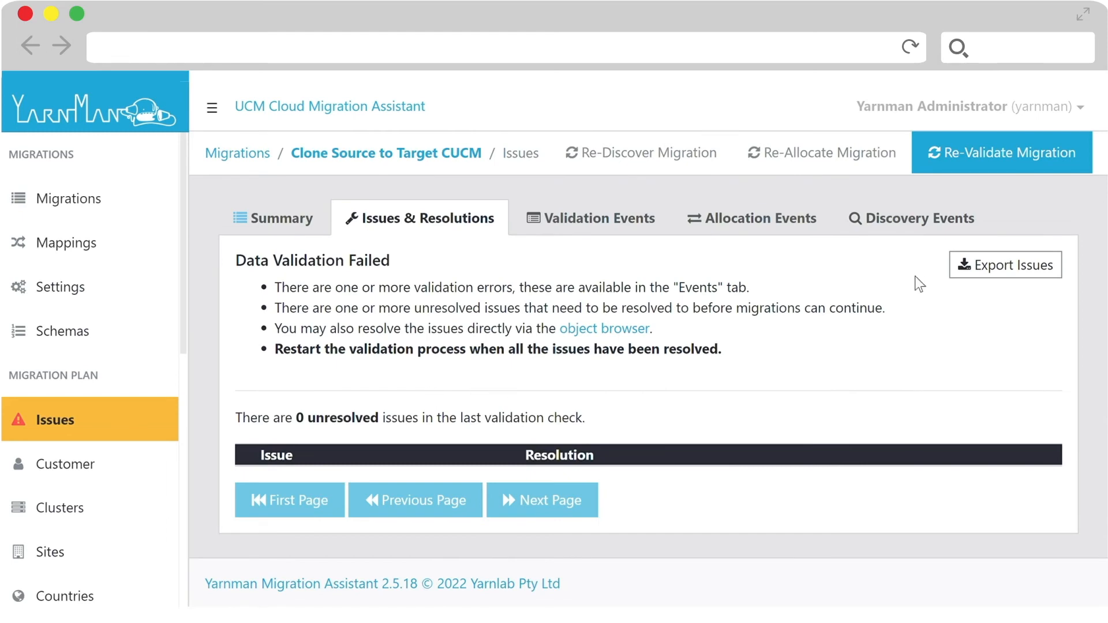
left_click(992, 153)
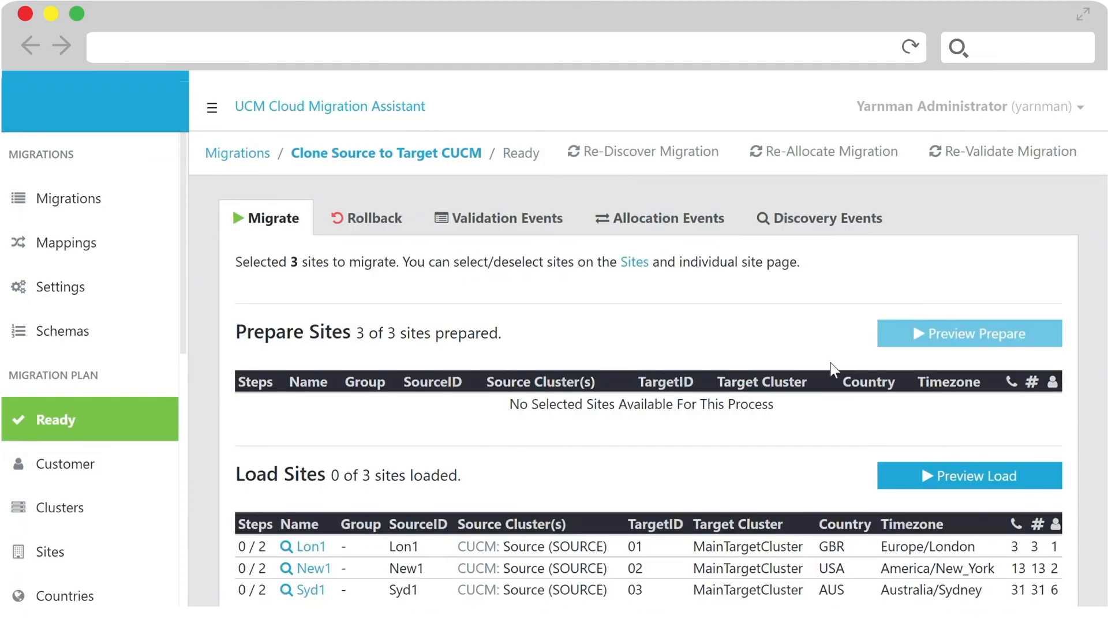
- Preview the load of the sites Lon1, New1 and Syd1 and execute it
scroll(747, 346, "down", 4)
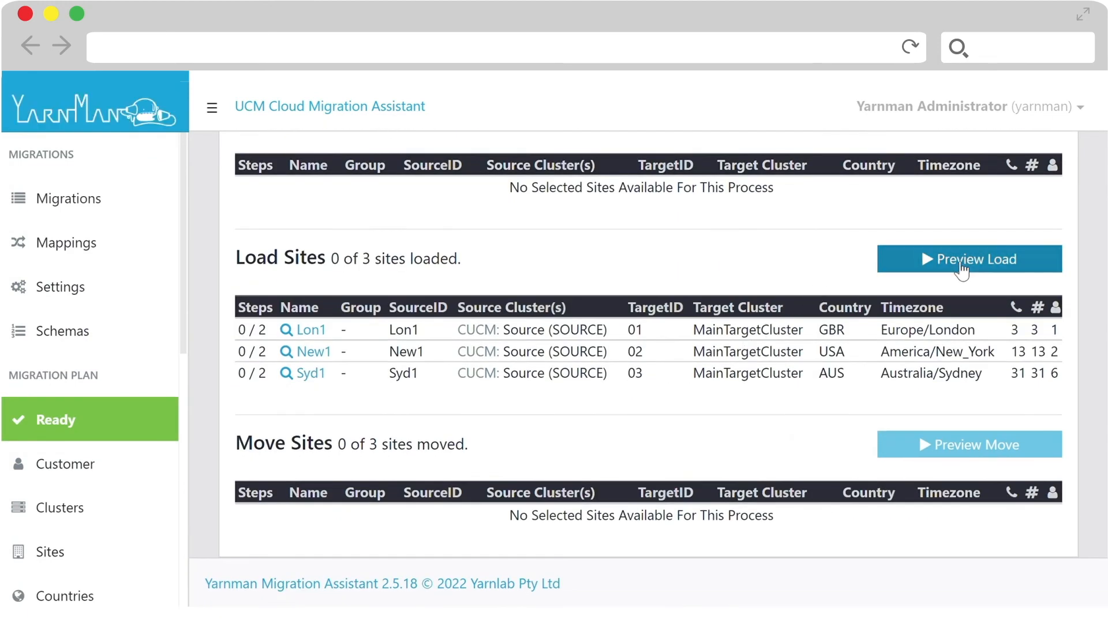
left_click(961, 269)
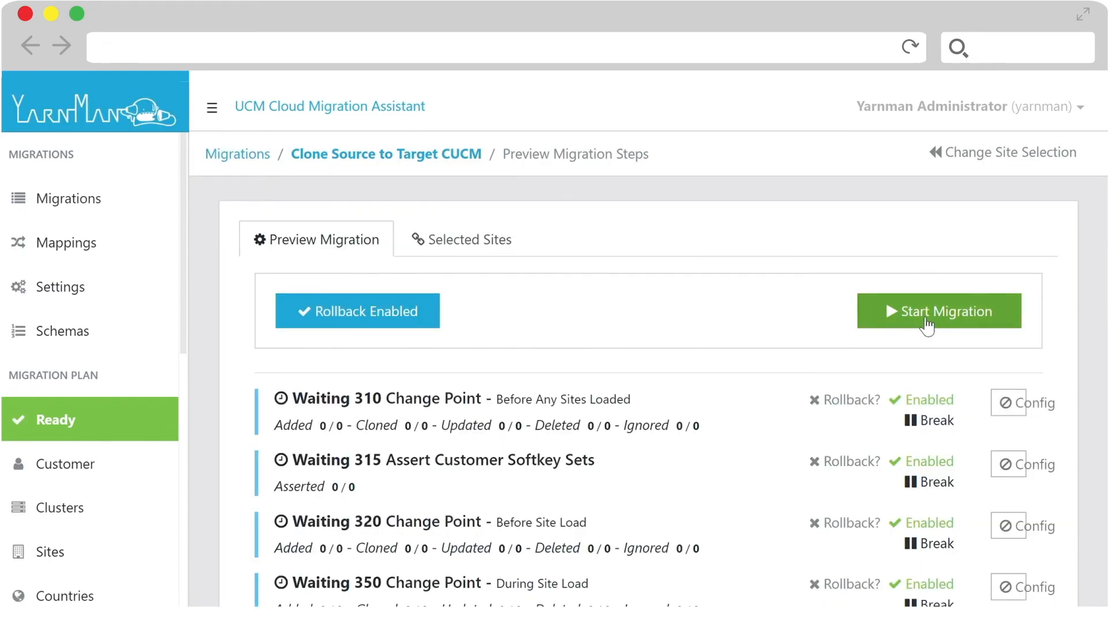
left_click(927, 327)
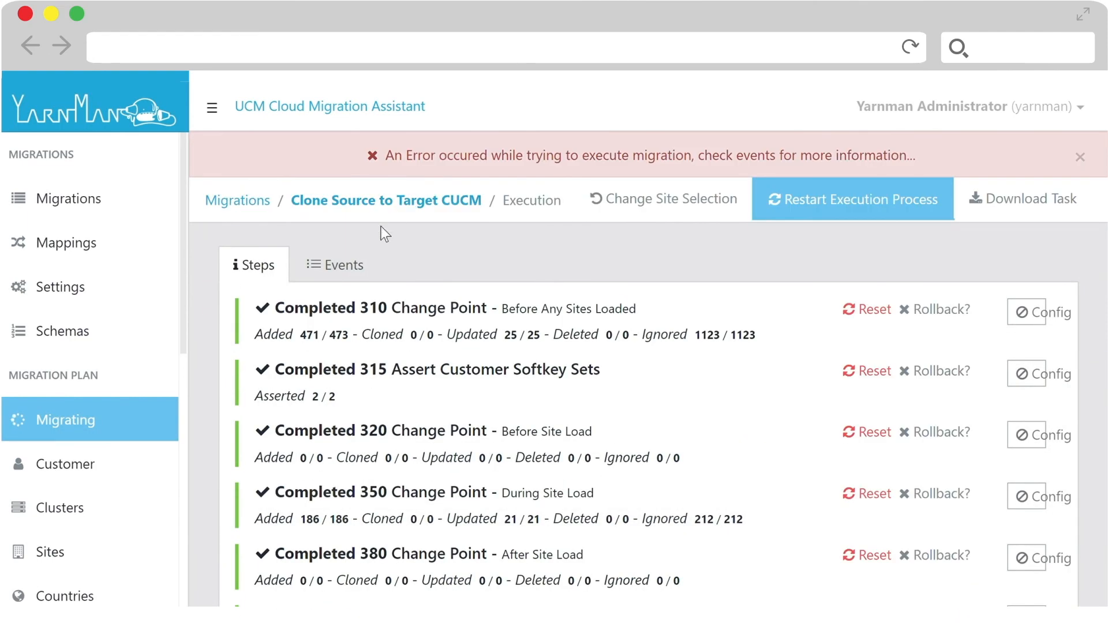
- Filter the load's task events to errors, examine the event data of the execute-add-cucm-role error, and return to the execution steps
left_click(346, 267)
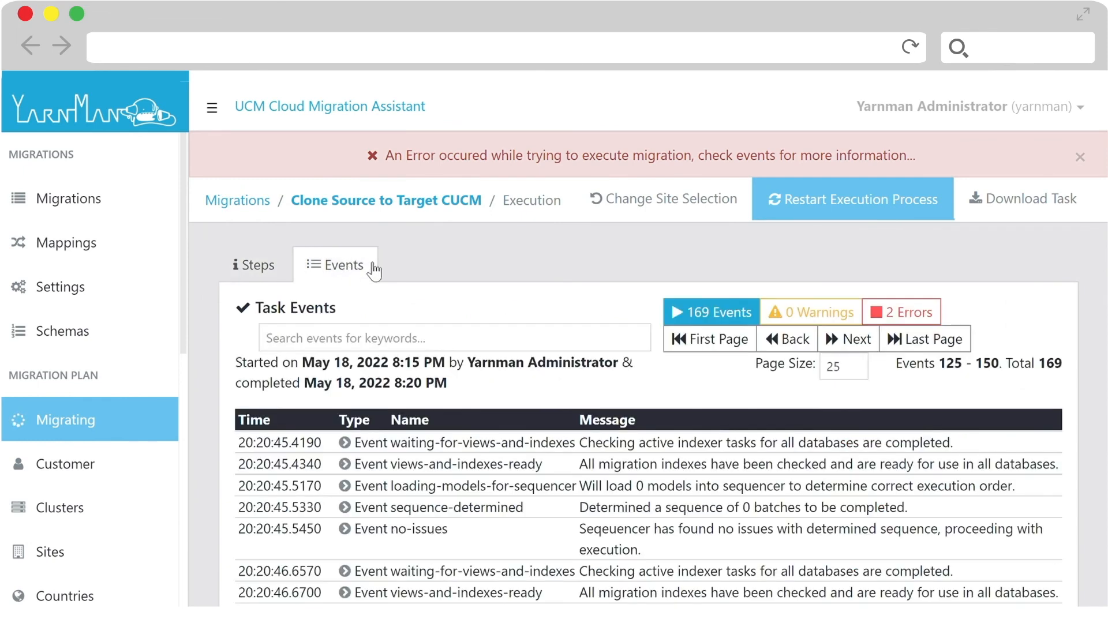
left_click(915, 313)
left_click(915, 313)
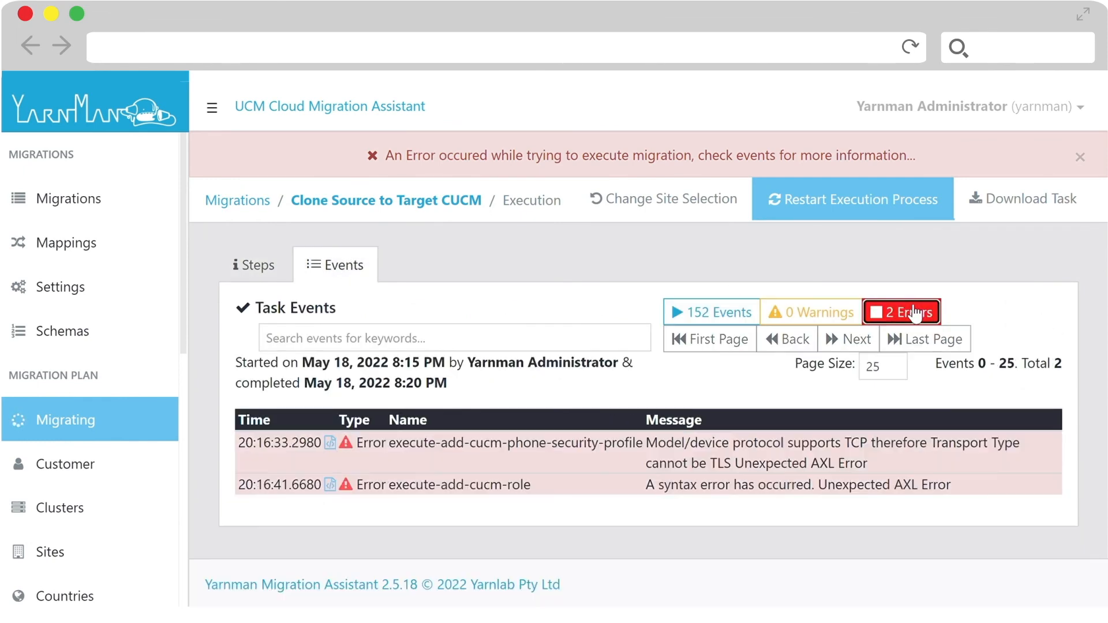
left_click(456, 483)
scroll(459, 467, "down", 15)
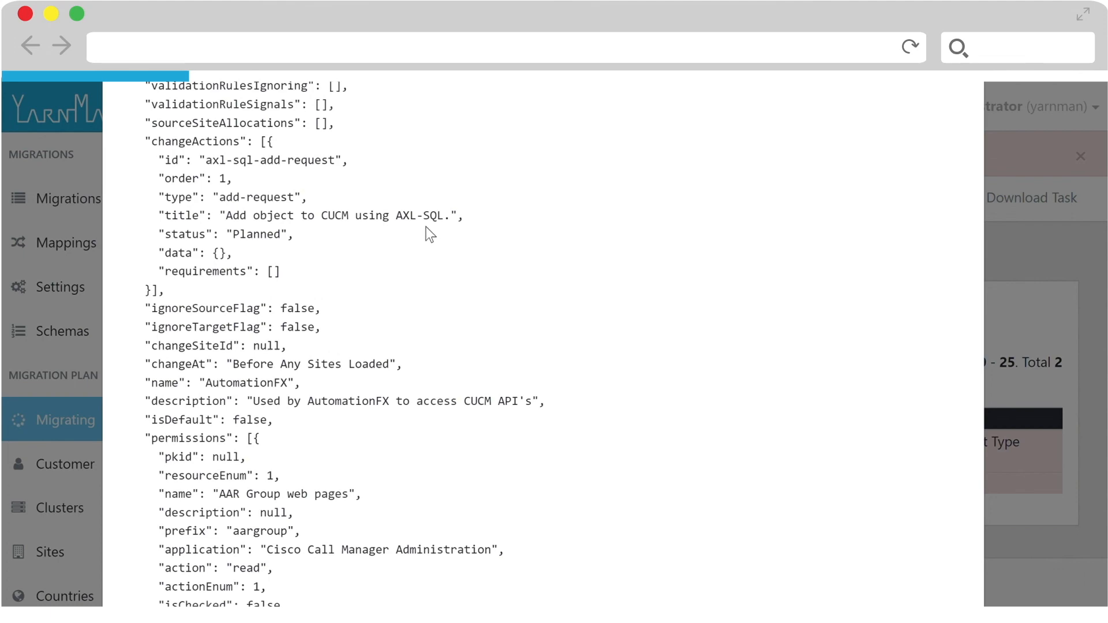
scroll(430, 222, "up", 5)
scroll(430, 223, "up", 7)
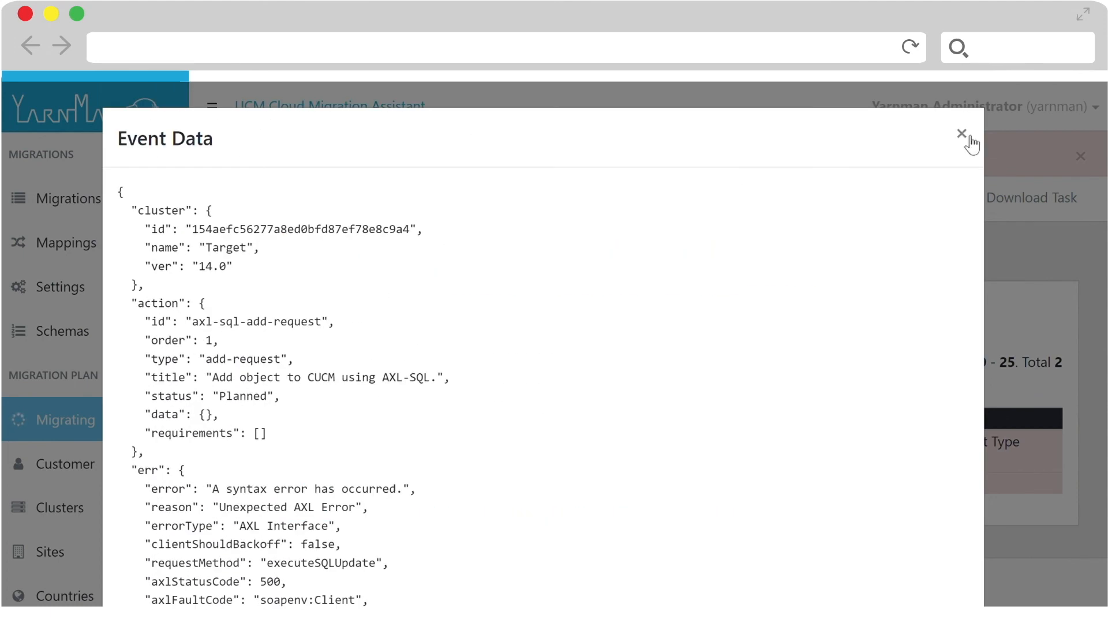
left_click(958, 128)
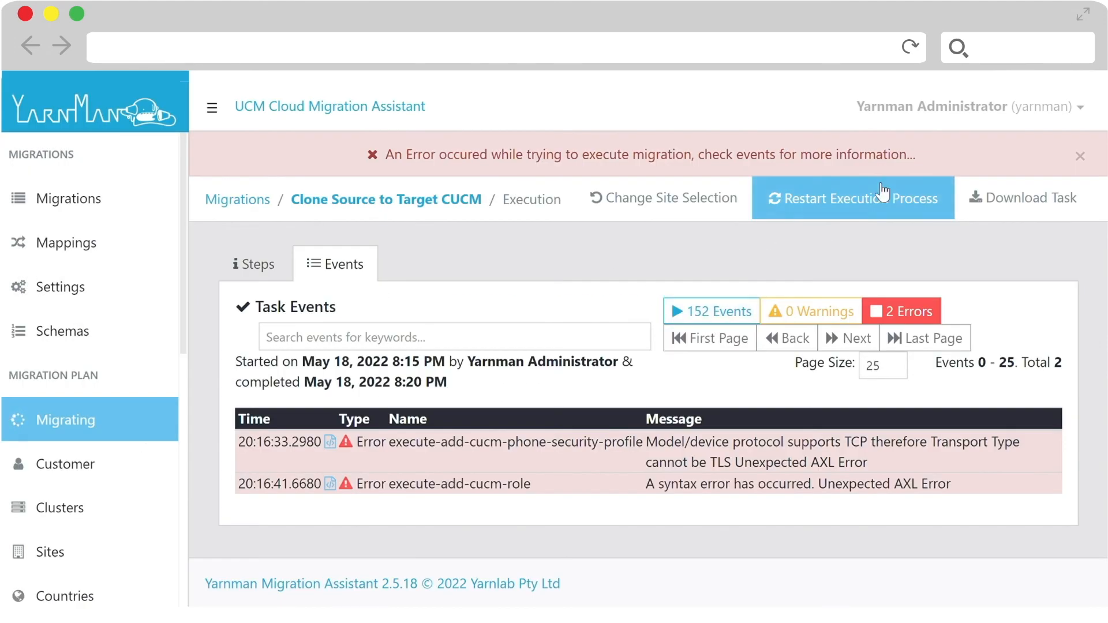
left_click(274, 264)
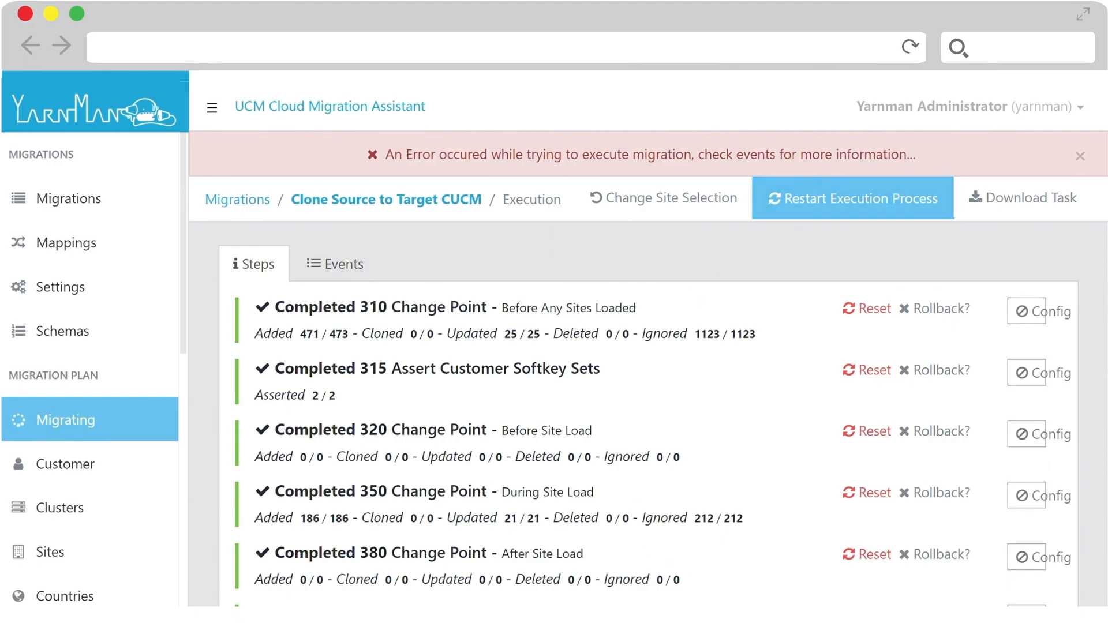